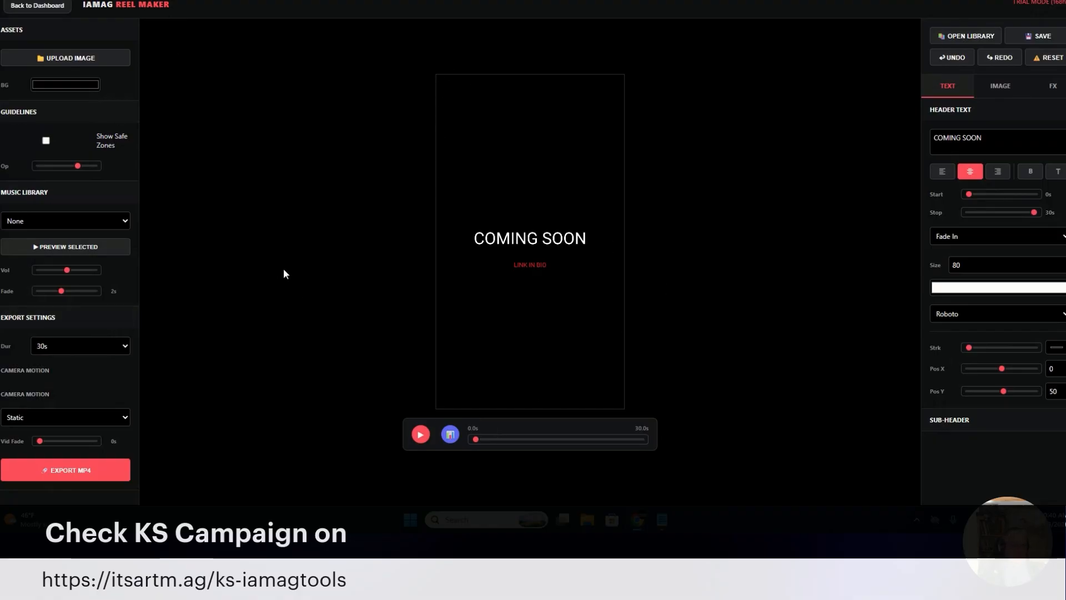
Upload the aftermath_twitter image from the rebioetautres folder in Downloads as the reel's background
{"action": "left_click", "coordinate": [70, 67]}
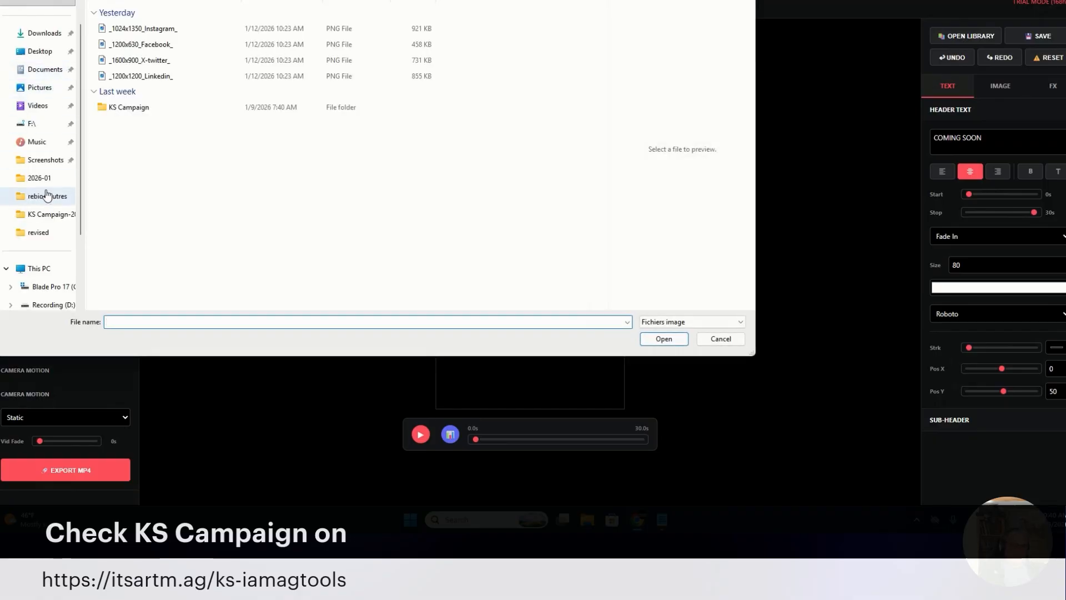
{"action": "left_click", "coordinate": [53, 37]}
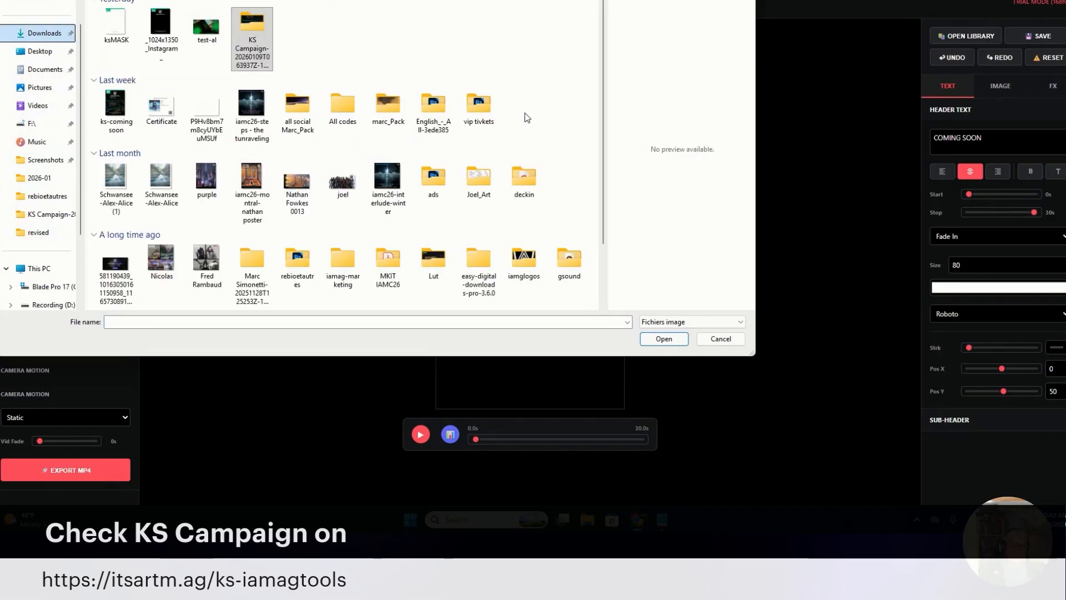
{"action": "scroll", "coordinate": [528, 114], "scroll_direction": "down", "scroll_amount": 1}
{"action": "left_click", "coordinate": [298, 199]}
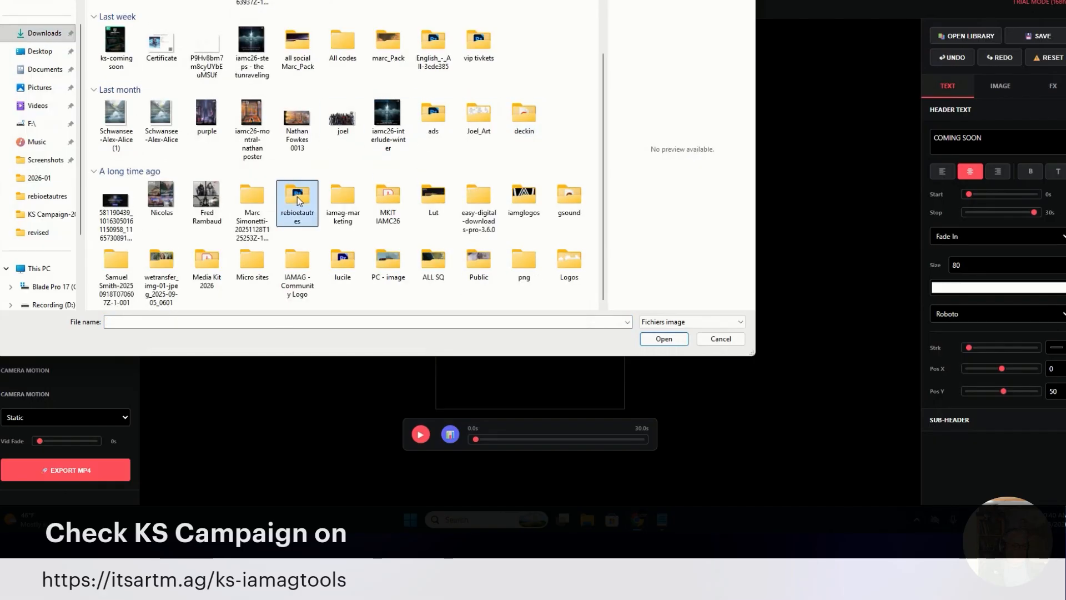
{"action": "double_click", "coordinate": [298, 199]}
{"action": "scroll", "coordinate": [278, 206], "scroll_direction": "down", "scroll_amount": 5}
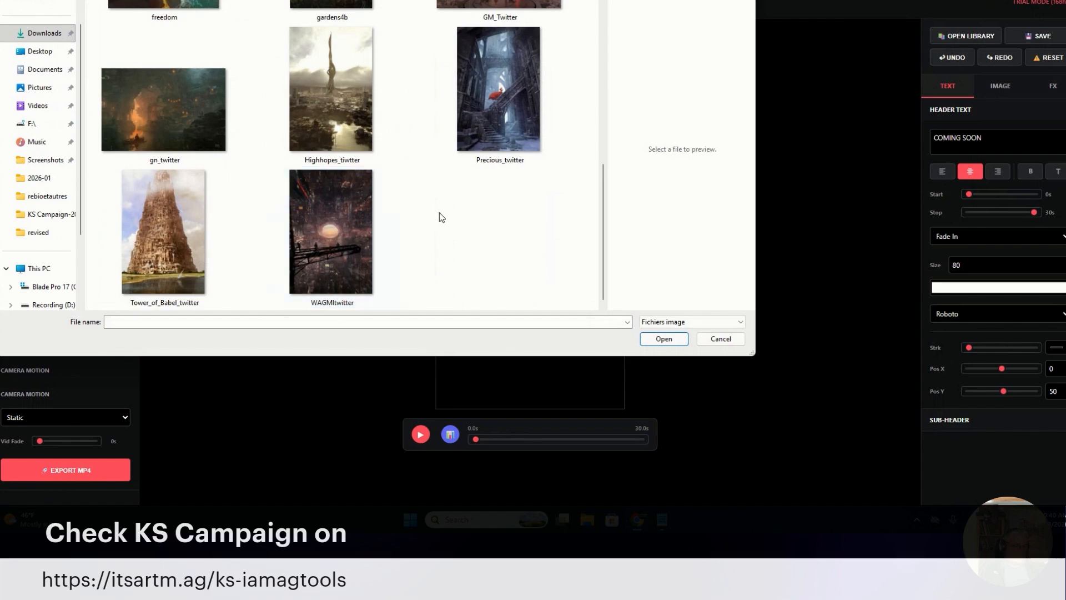
{"action": "scroll", "coordinate": [449, 244], "scroll_direction": "up", "scroll_amount": 4}
{"action": "scroll", "coordinate": [453, 250], "scroll_direction": "down", "scroll_amount": 4}
{"action": "scroll", "coordinate": [456, 253], "scroll_direction": "up", "scroll_amount": 4}
{"action": "left_click", "coordinate": [512, 86]}
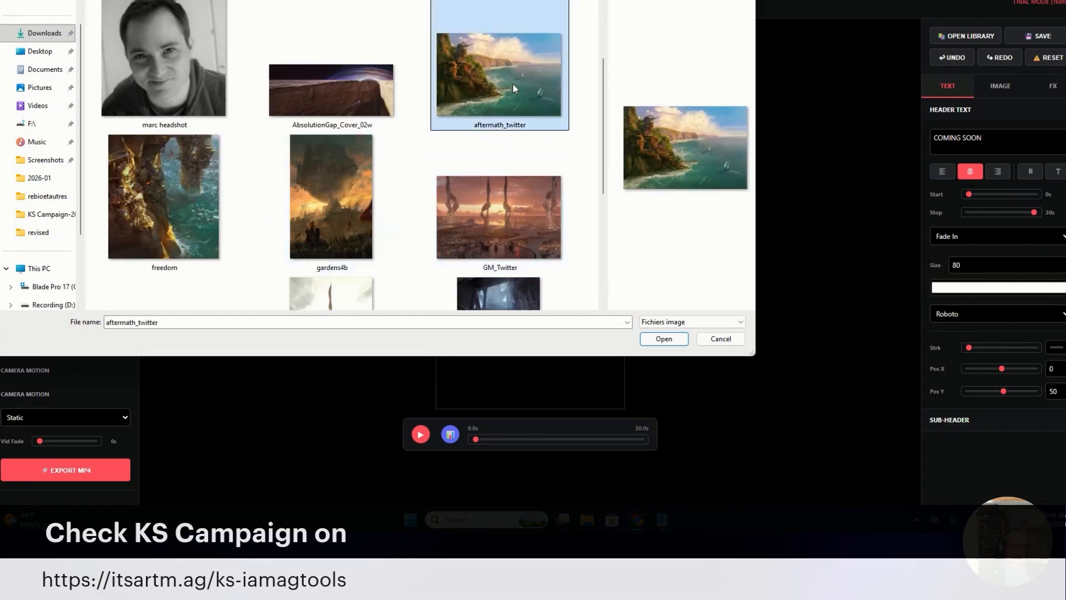
{"action": "left_click", "coordinate": [674, 343]}
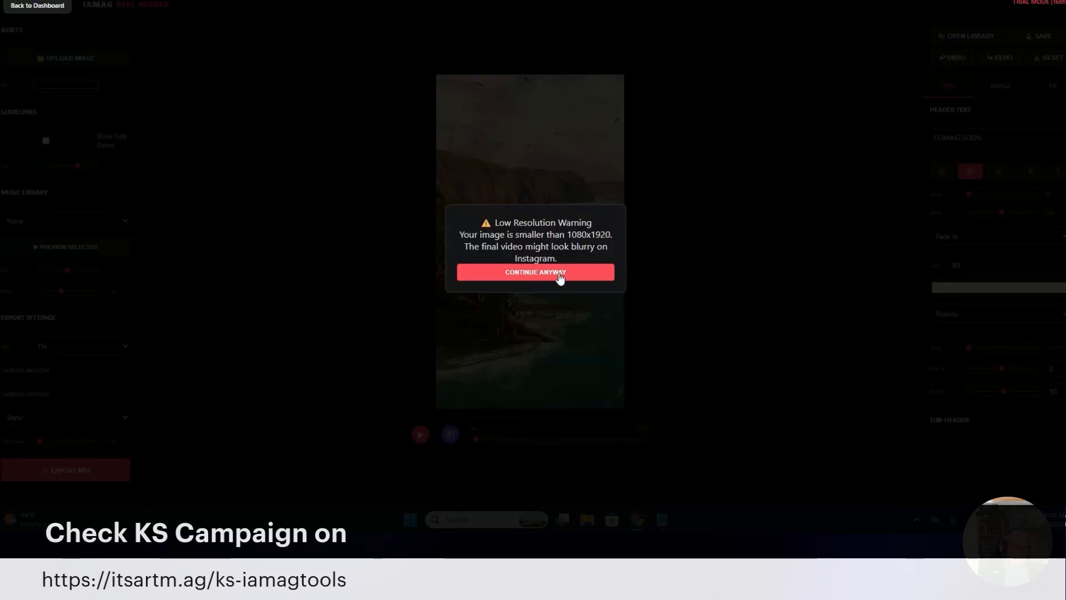
Move the COMING SOON header slightly higher and the LINK IN BIO text up and to the right
{"action": "left_click", "coordinate": [560, 277]}
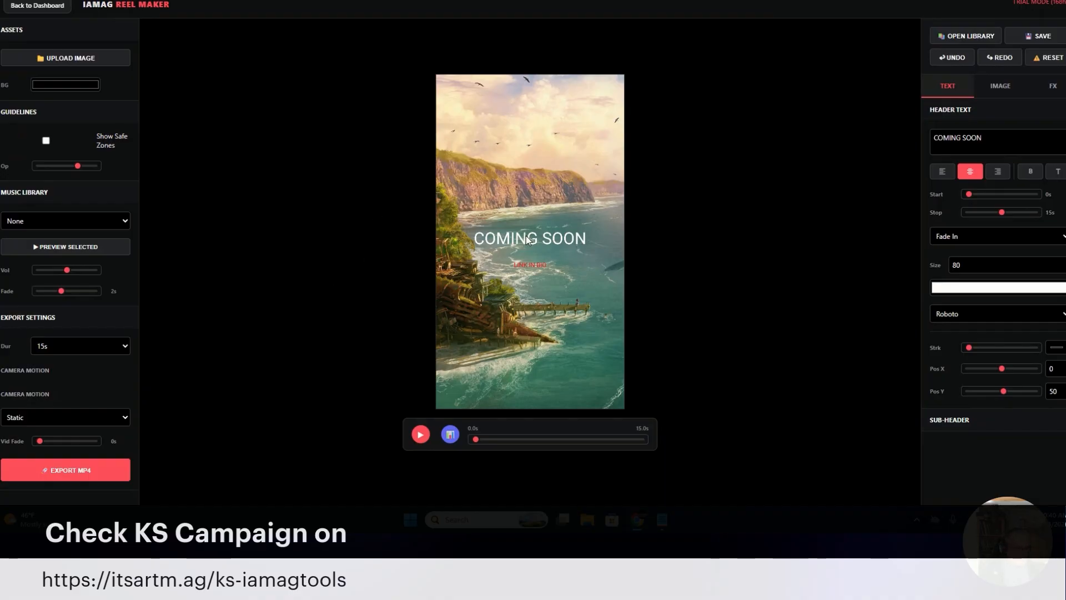
{"action": "mouse_move", "coordinate": [527, 235]}
{"action": "left_mouse_down"}
{"action": "mouse_move", "coordinate": [559, 143]}
{"action": "mouse_move", "coordinate": [532, 217]}
{"action": "left_mouse_up"}
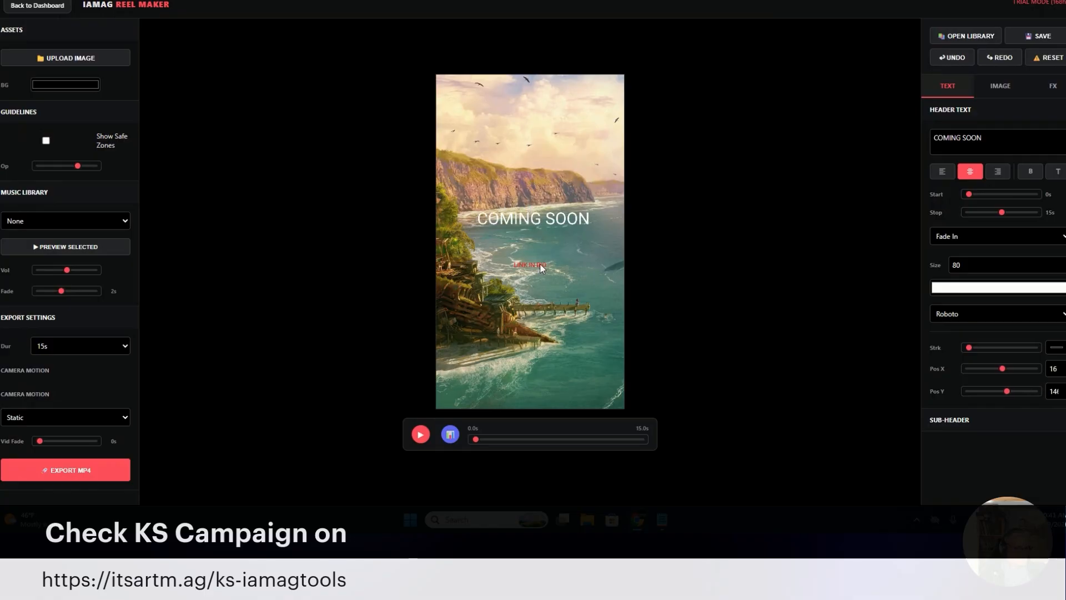
{"action": "left_click_drag", "start_coordinate": [531, 265], "coordinate": [566, 245]}
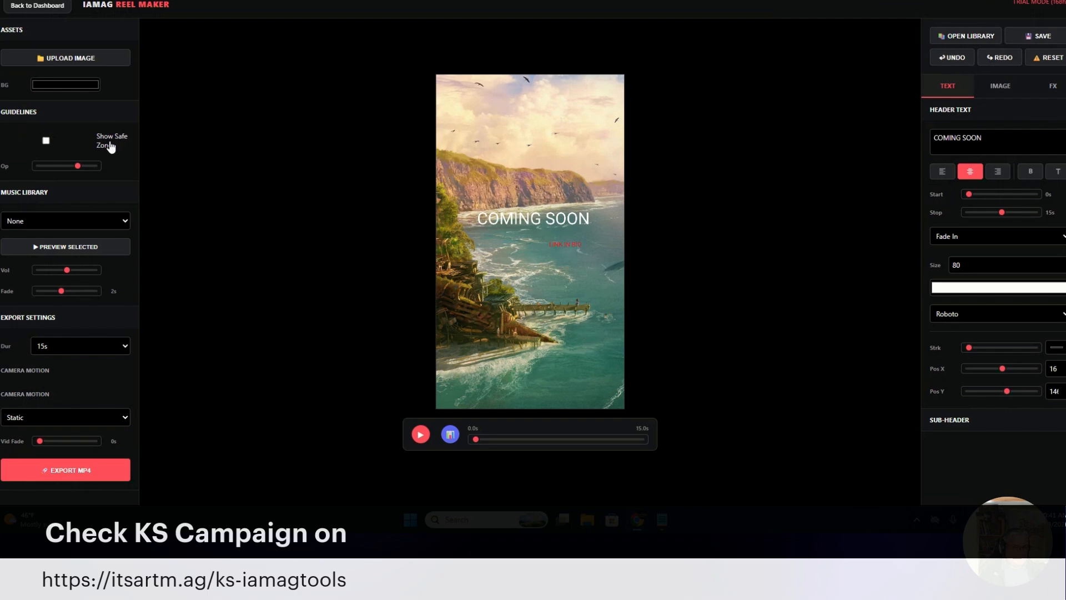
With the safe zones shown, move the header and LINK IN BIO text to the safe area's upper left, and hide the zones
{"action": "left_click", "coordinate": [47, 141]}
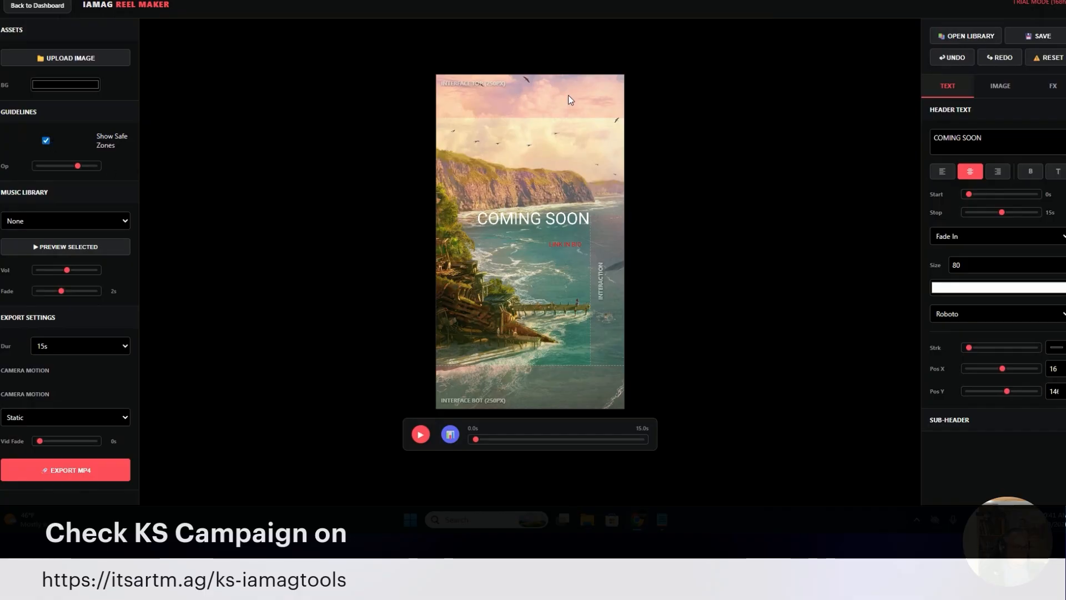
{"action": "left_click_drag", "start_coordinate": [521, 219], "coordinate": [489, 145]}
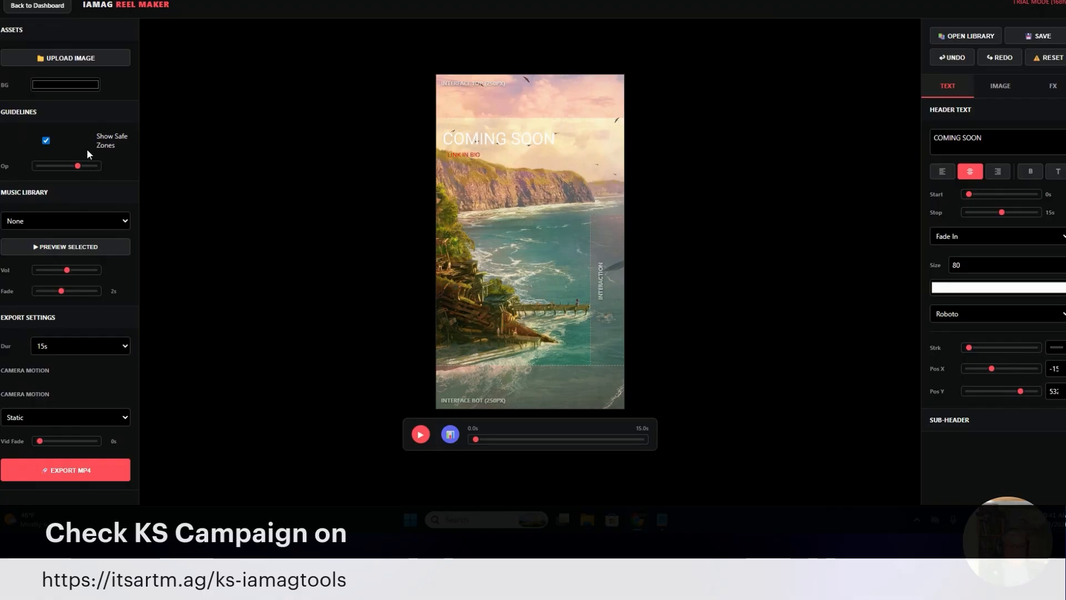
{"action": "left_click", "coordinate": [46, 142]}
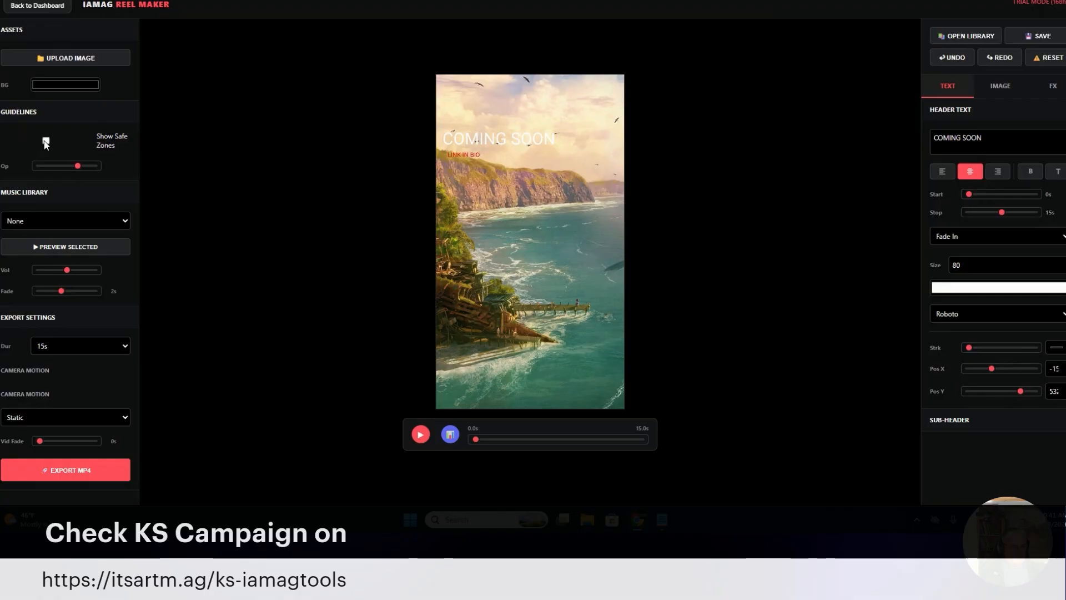
Audition the music tracks Honor Bound, Bit Bit Loop and Motions
{"action": "left_click", "coordinate": [116, 221]}
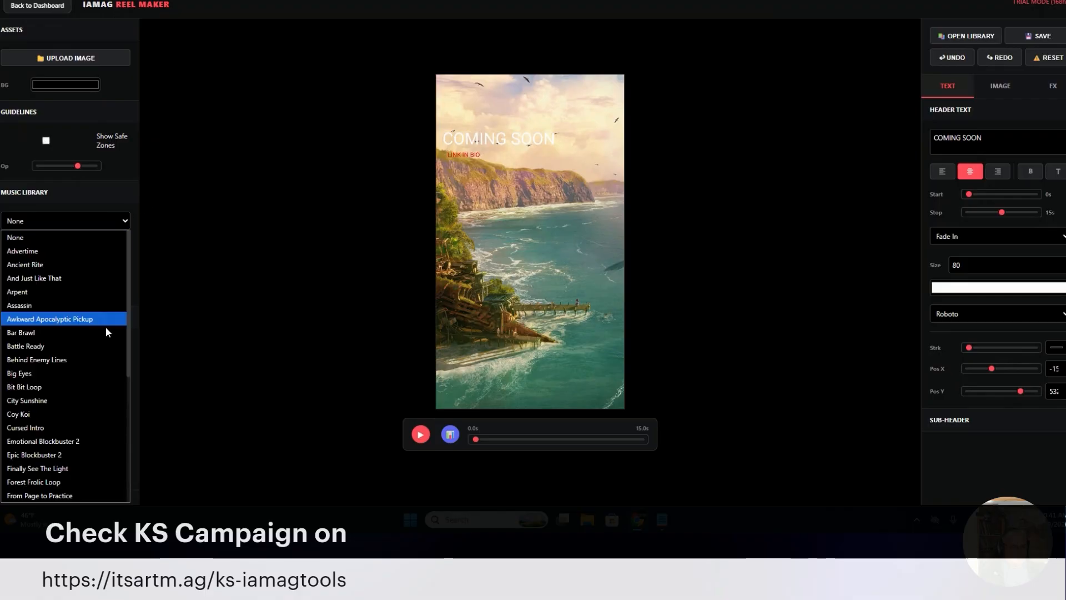
{"action": "scroll", "coordinate": [86, 347], "scroll_direction": "down", "scroll_amount": 1}
{"action": "scroll", "coordinate": [86, 347], "scroll_direction": "down", "scroll_amount": 4}
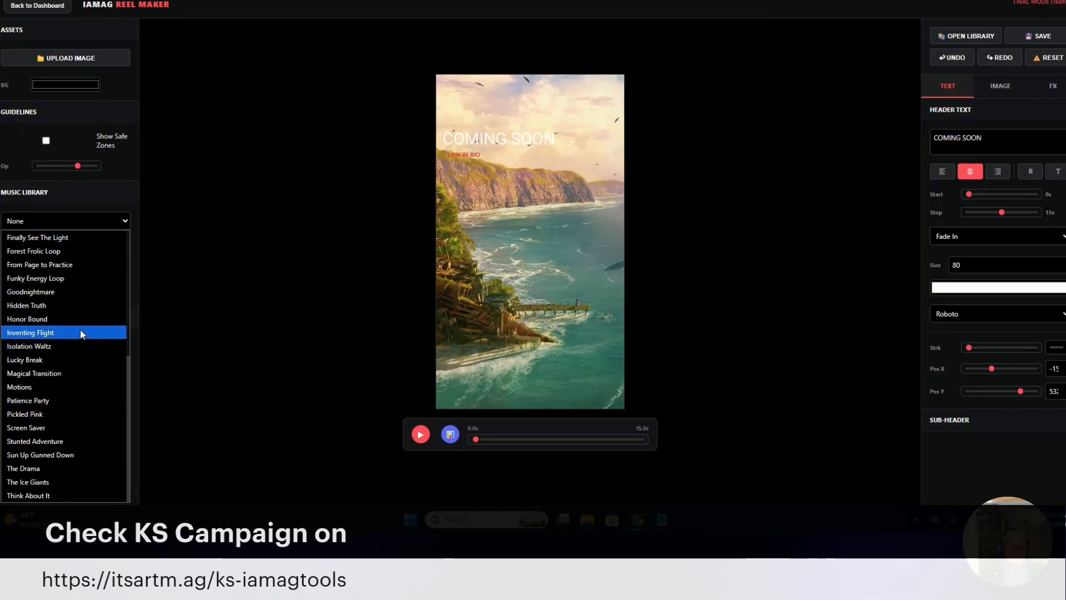
{"action": "left_click", "coordinate": [74, 318]}
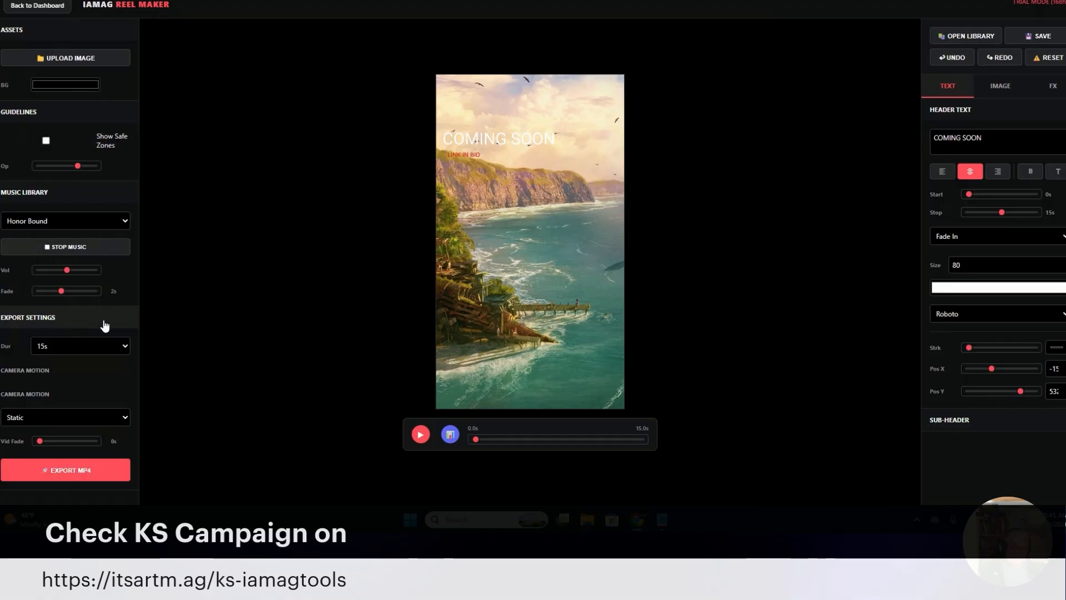
{"action": "left_click", "coordinate": [98, 217]}
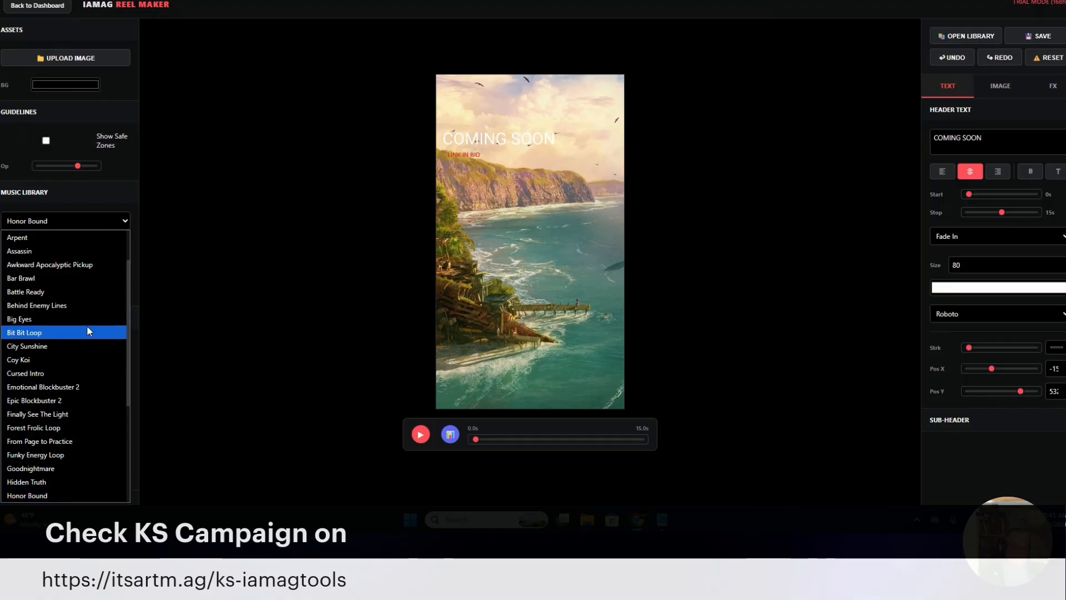
{"action": "left_click", "coordinate": [87, 326]}
{"action": "left_click", "coordinate": [98, 220]}
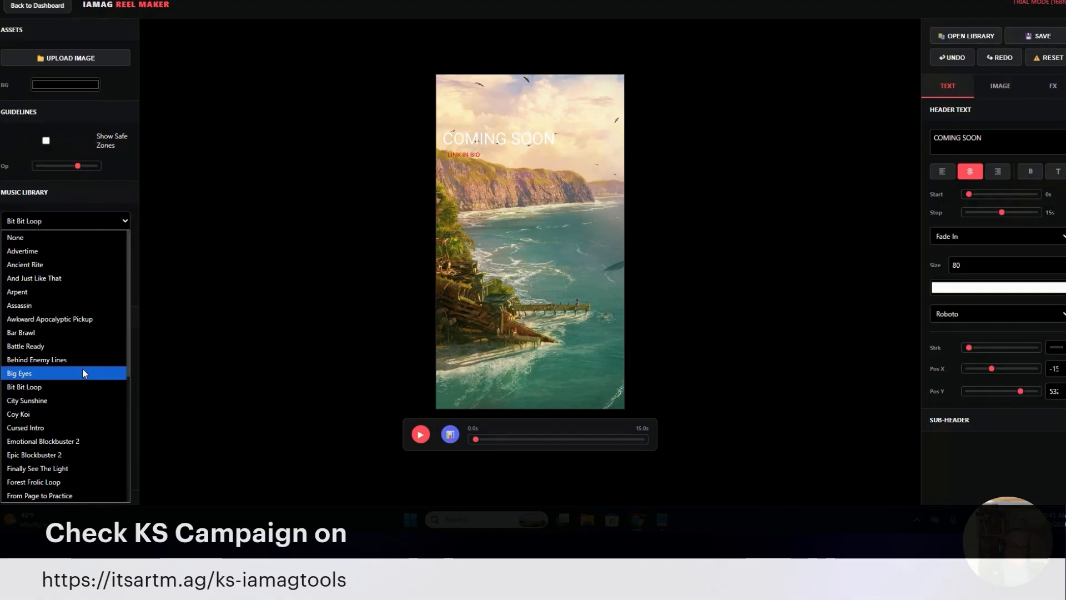
{"action": "scroll", "coordinate": [83, 367], "scroll_direction": "down", "scroll_amount": 4}
{"action": "left_click", "coordinate": [60, 384]}
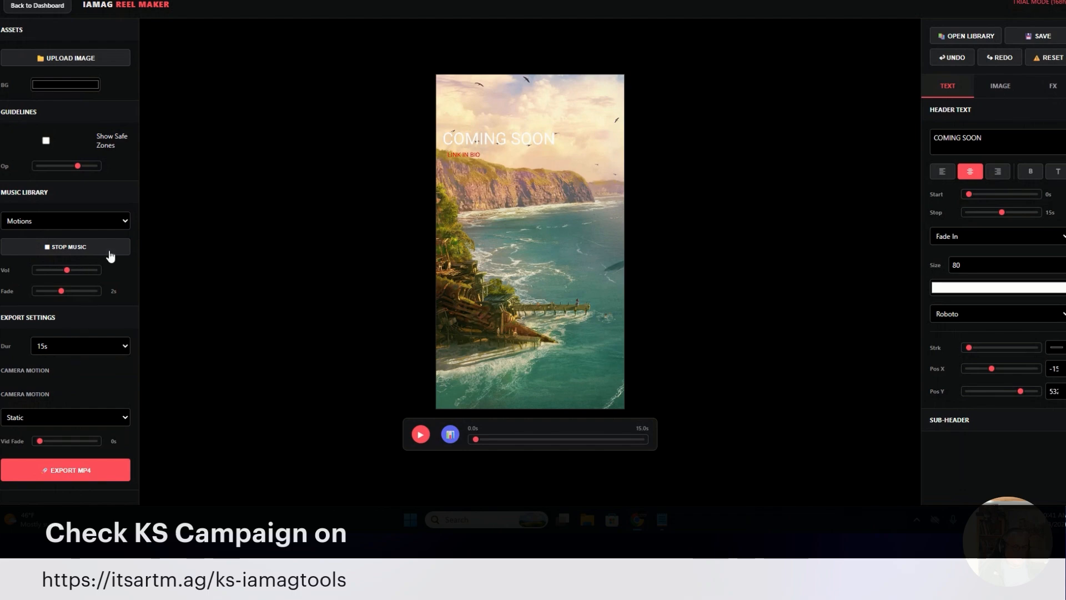
Choose Goodnightmare as the reel's music track and stop its preview
{"action": "left_click", "coordinate": [106, 220]}
{"action": "scroll", "coordinate": [79, 318], "scroll_direction": "down", "scroll_amount": 3}
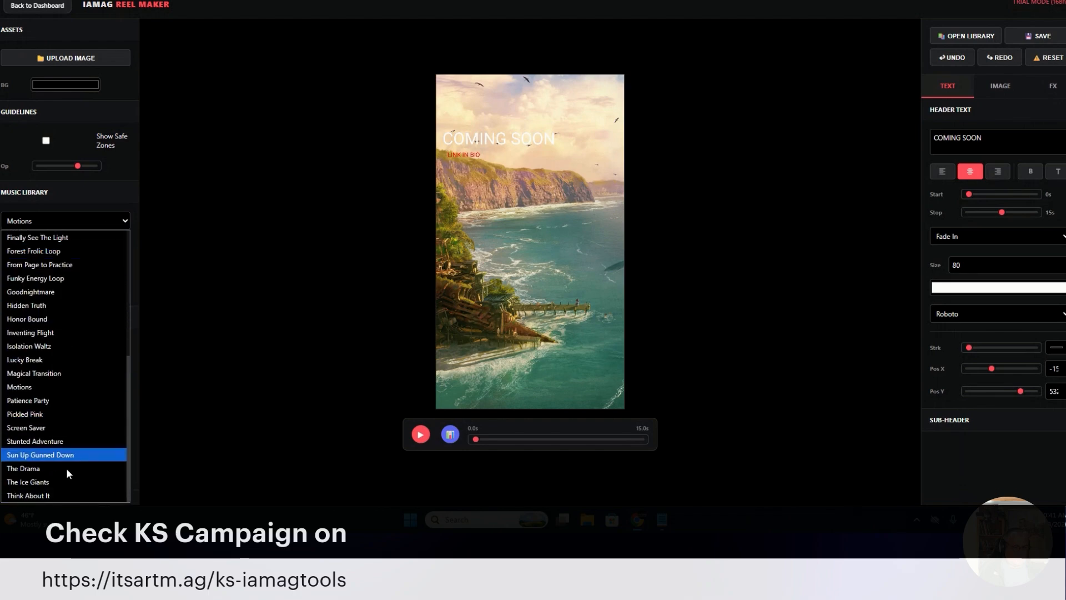
{"action": "left_click", "coordinate": [67, 290]}
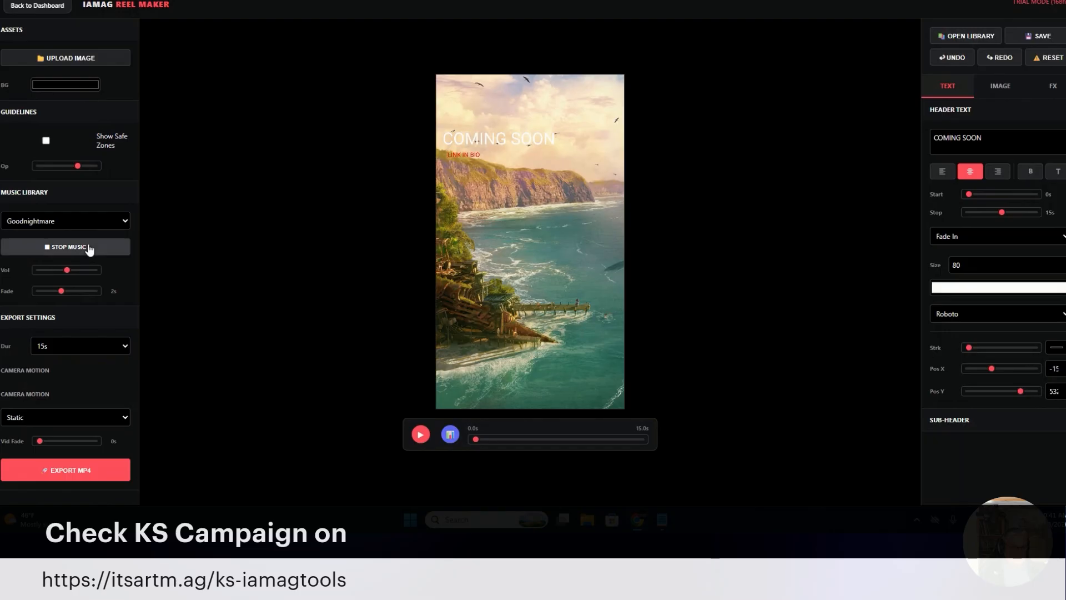
{"action": "left_click", "coordinate": [89, 248]}
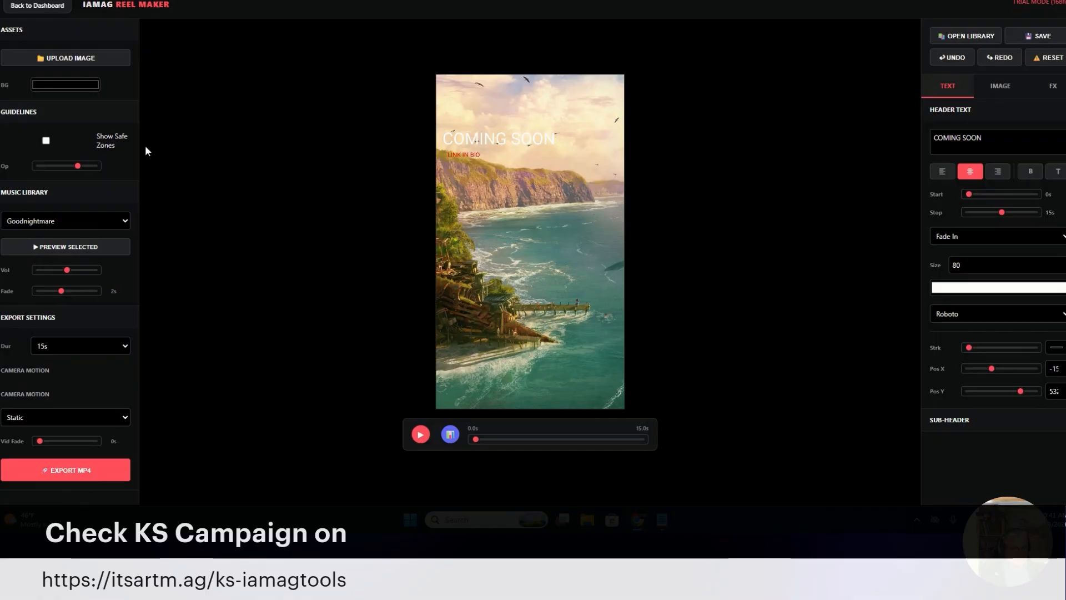
Select a 15s export duration and set the camera motion to Pan Left → Right
{"action": "left_click", "coordinate": [109, 350]}
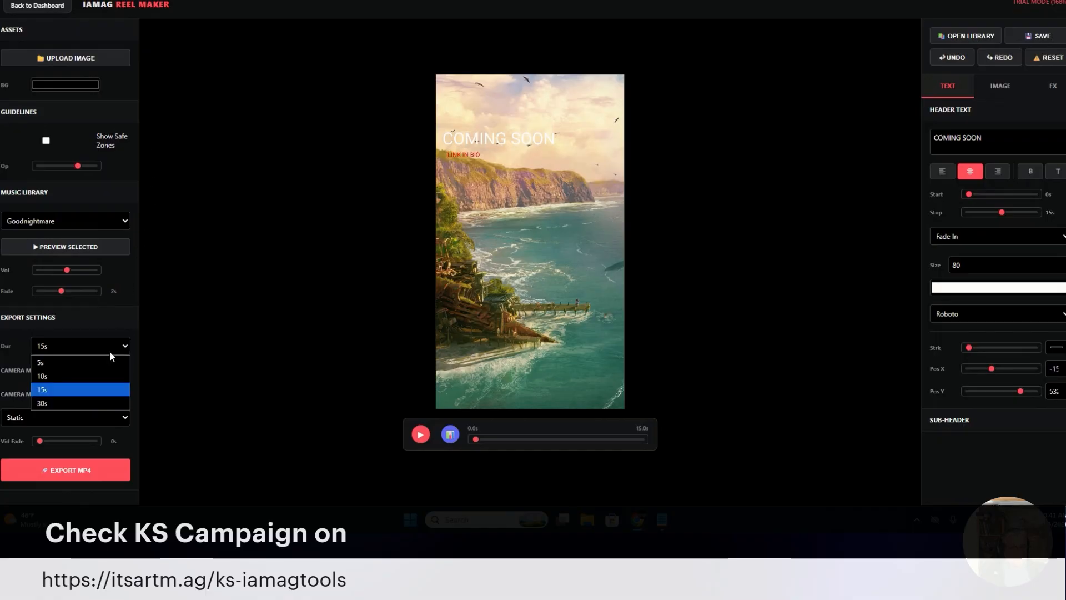
{"action": "left_click", "coordinate": [113, 390]}
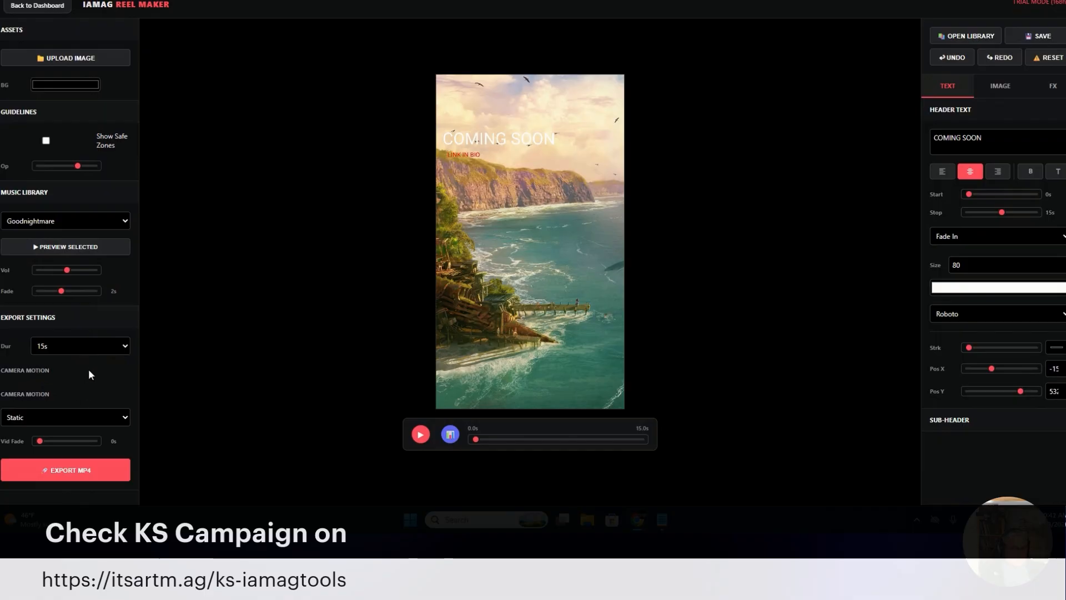
{"action": "left_click", "coordinate": [95, 418]}
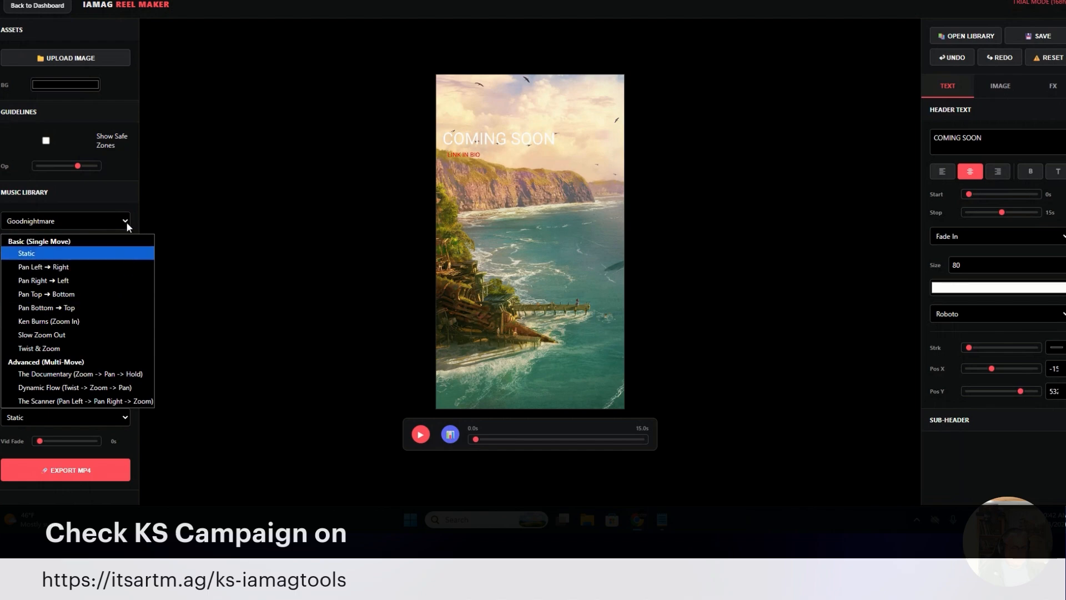
{"action": "left_click", "coordinate": [115, 268]}
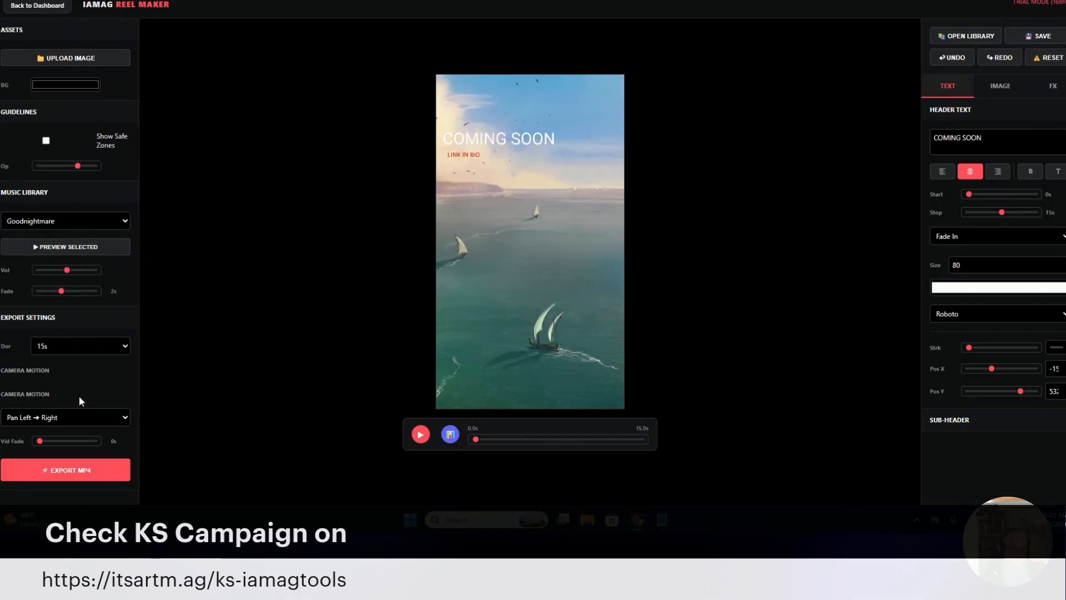
{"action": "left_click", "coordinate": [107, 420]}
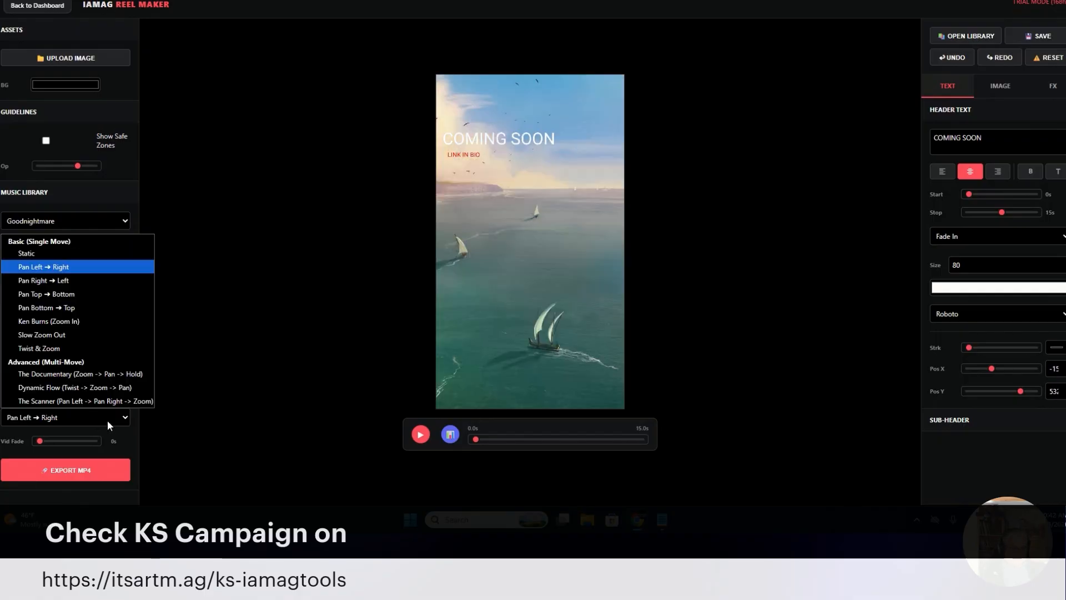
{"action": "left_click", "coordinate": [107, 264]}
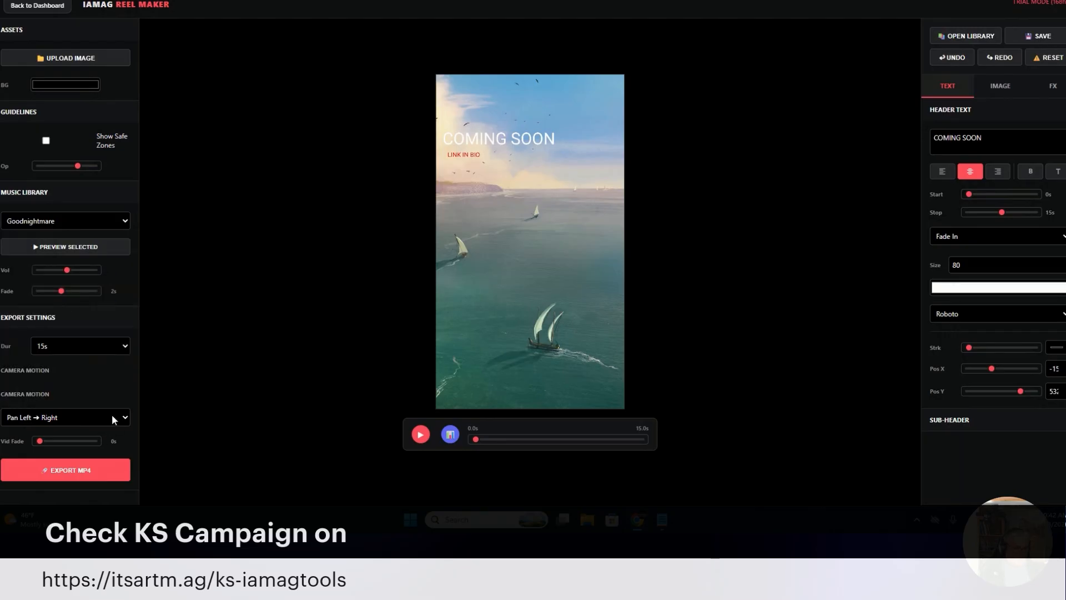
Set the camera motion to Pan Right → Left, and play the reel briefly to preview it
{"action": "left_click", "coordinate": [112, 415]}
{"action": "left_click", "coordinate": [95, 281]}
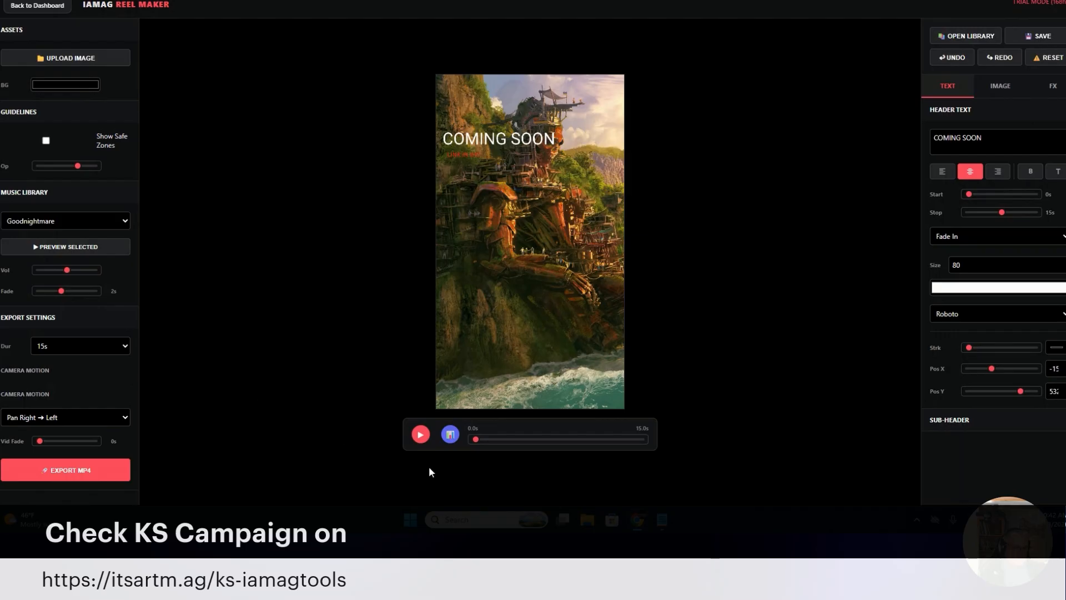
{"action": "left_click", "coordinate": [421, 434]}
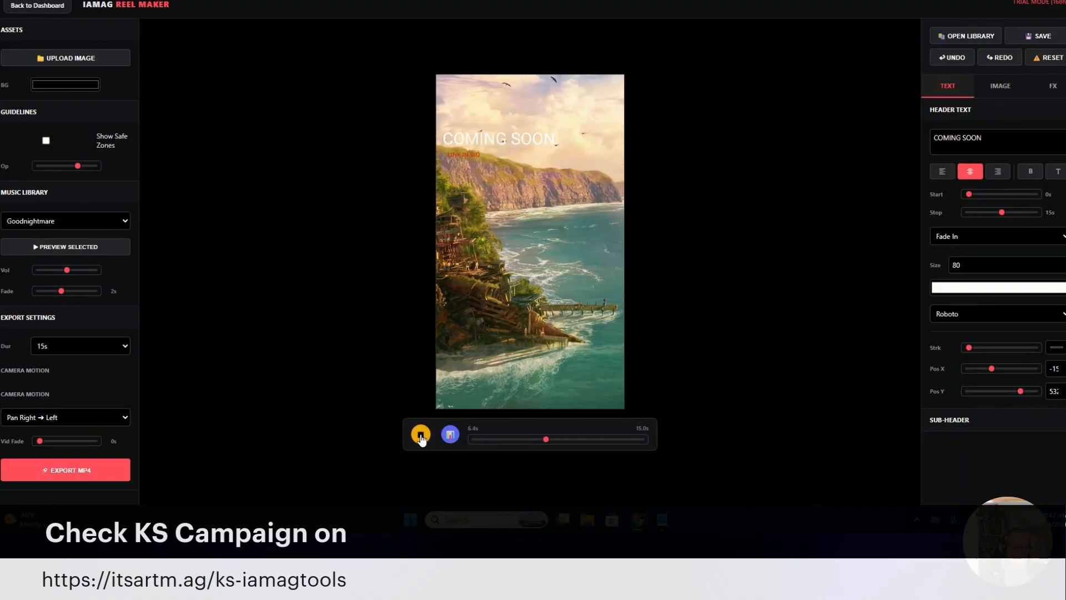
{"action": "left_click", "coordinate": [420, 436]}
Try the multi-move camera motions The Documentary and Dynamic Flow while playing the reel
{"action": "left_click", "coordinate": [99, 418]}
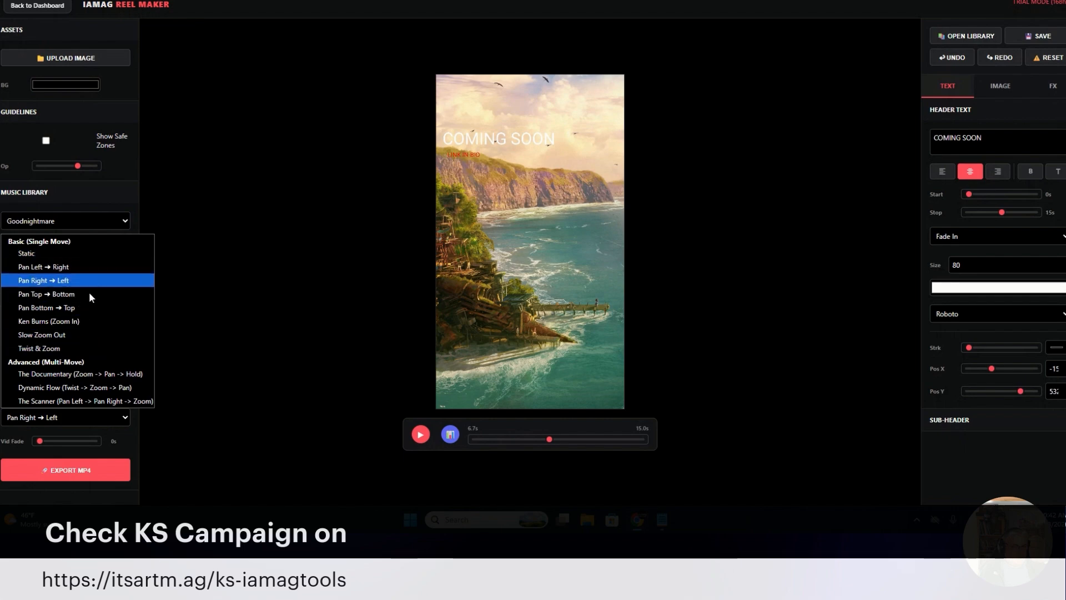
{"action": "left_click", "coordinate": [115, 374]}
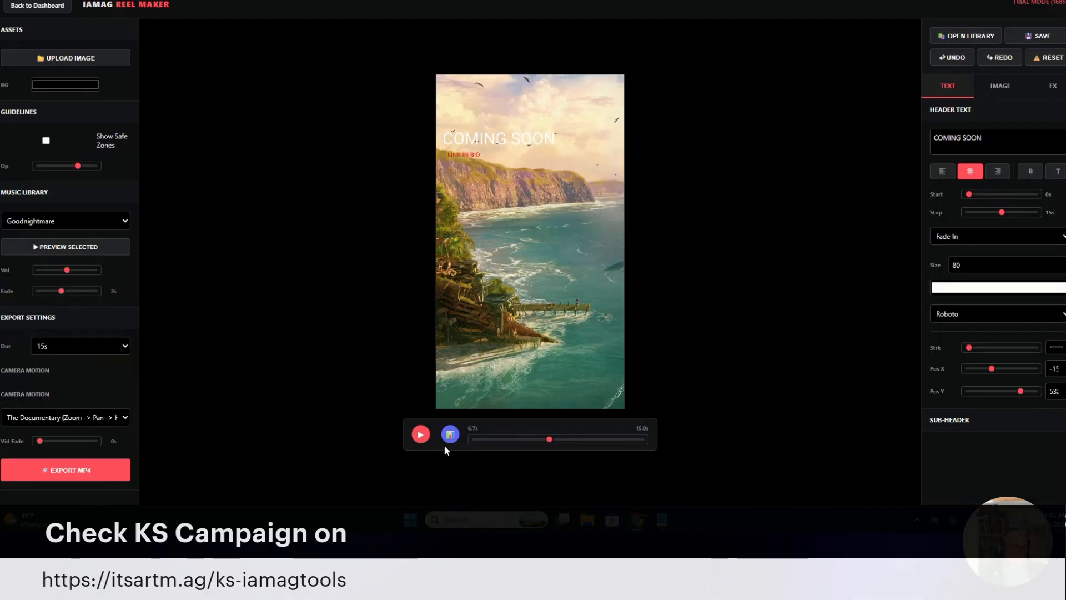
{"action": "left_click", "coordinate": [421, 433]}
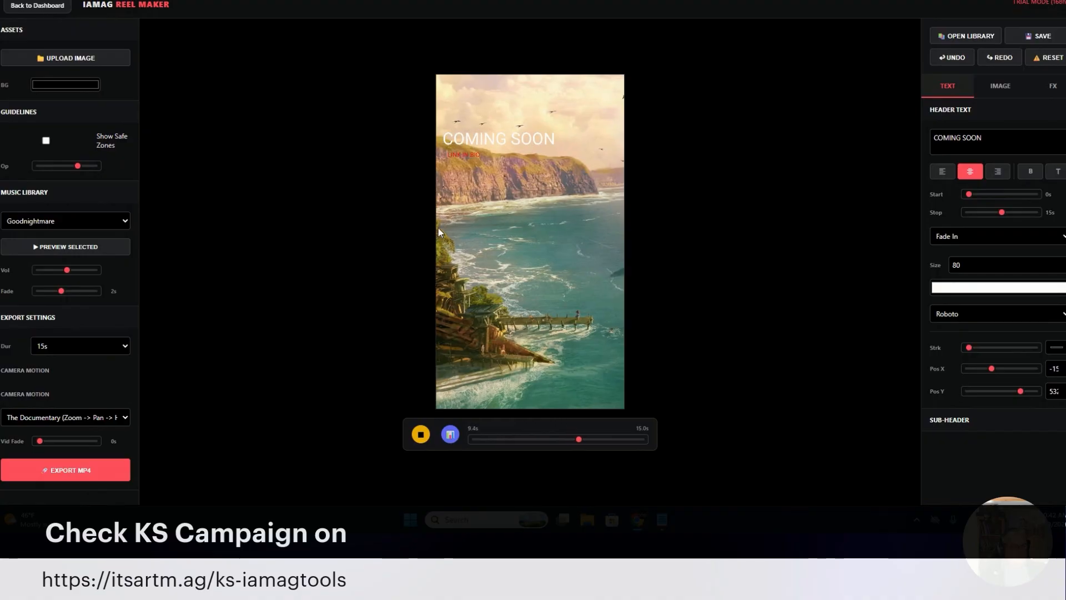
{"action": "left_click", "coordinate": [90, 418]}
{"action": "left_click", "coordinate": [95, 387]}
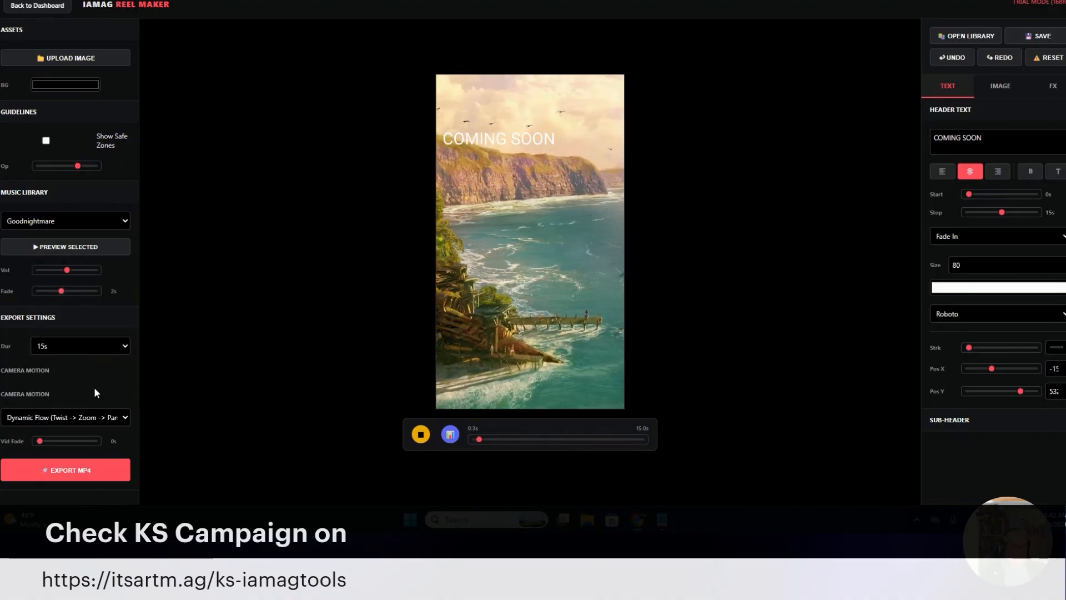
Switch the camera motion back to the single-move Pan Right → Left while the reel plays
{"action": "left_click", "coordinate": [99, 417]}
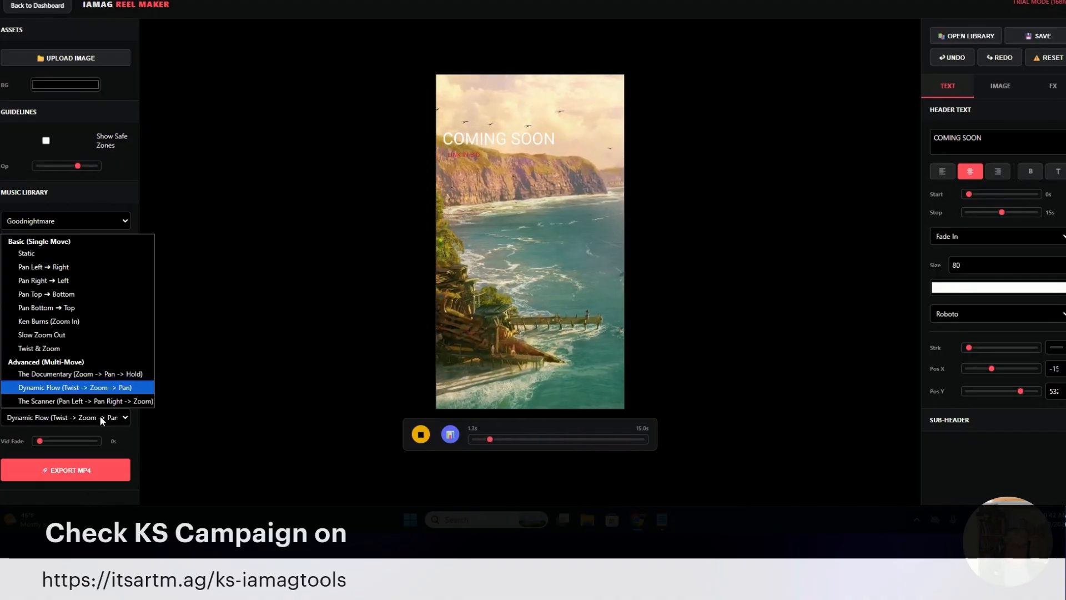
{"action": "left_click", "coordinate": [98, 277]}
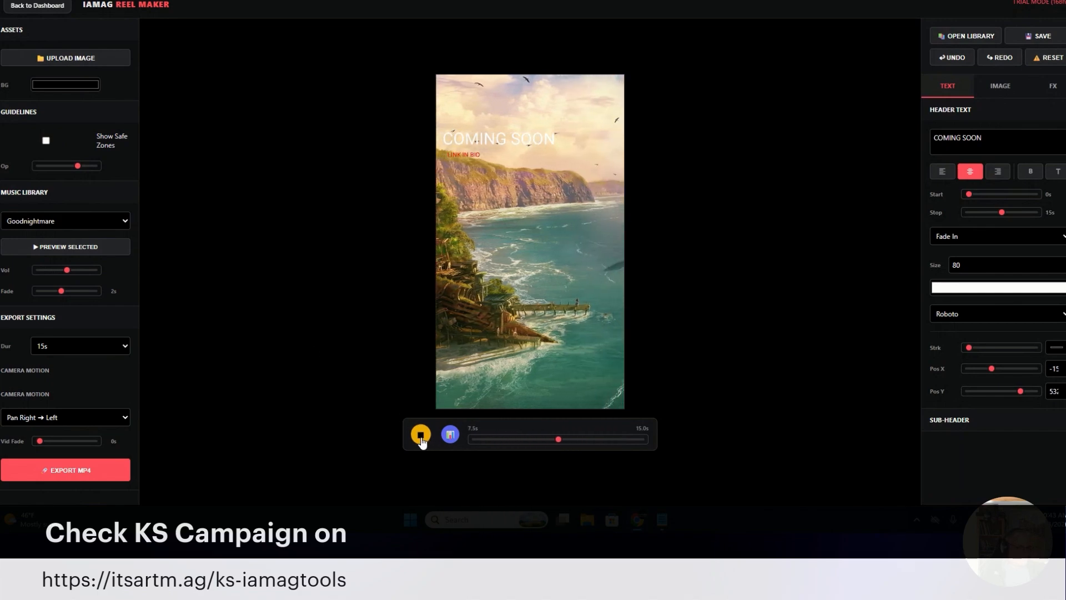
Stop the preview, and shift the header clip in the visual timeline to start at about 1 s
{"action": "left_click", "coordinate": [421, 437]}
{"action": "left_click", "coordinate": [450, 436]}
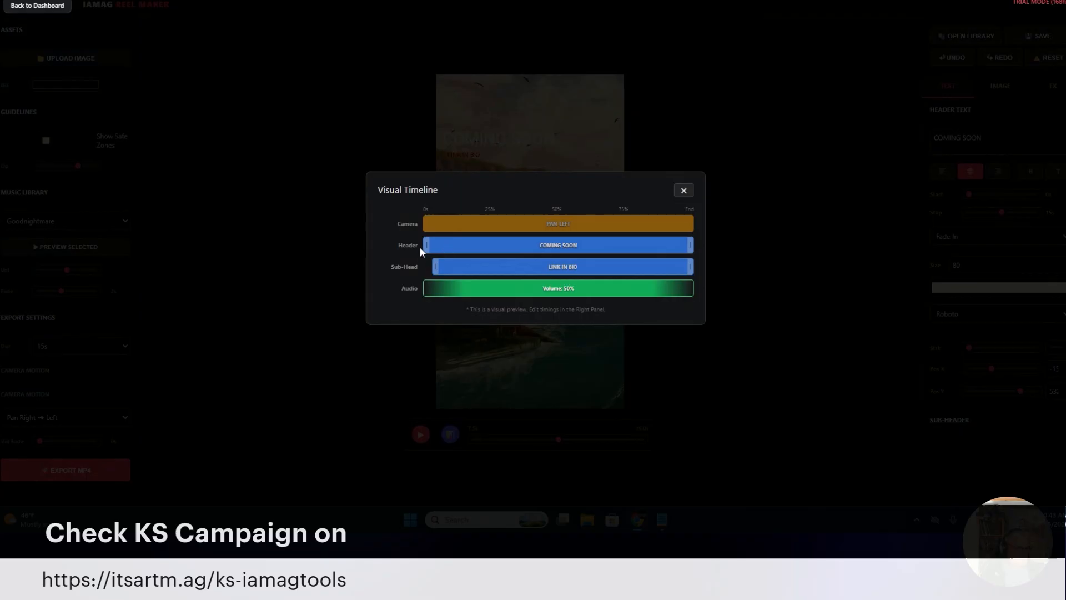
{"action": "left_click_drag", "start_coordinate": [420, 248], "coordinate": [524, 248]}
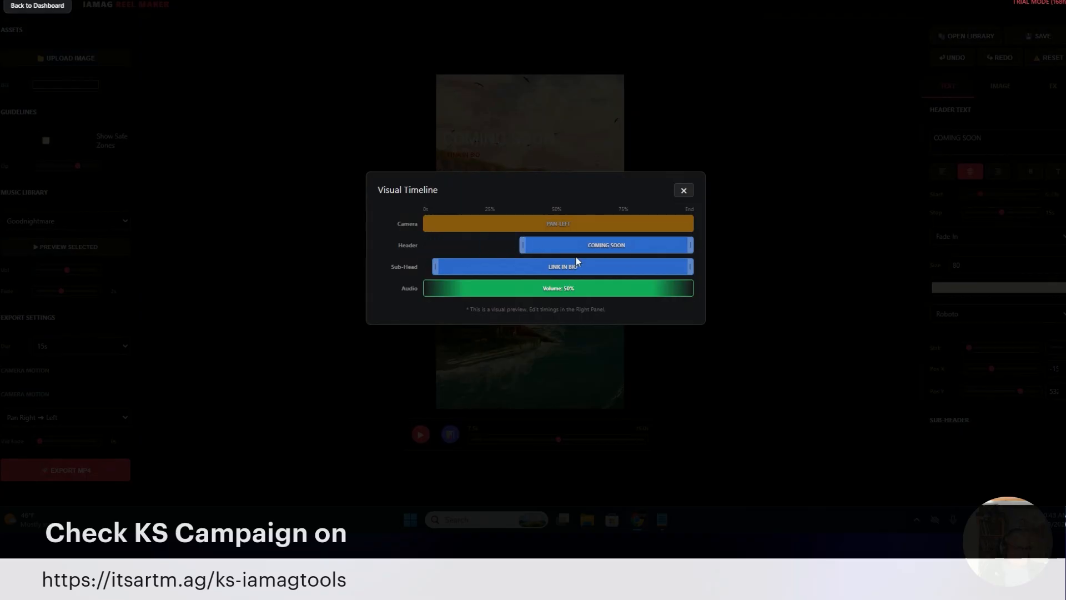
{"action": "left_click_drag", "start_coordinate": [606, 245], "coordinate": [515, 248]}
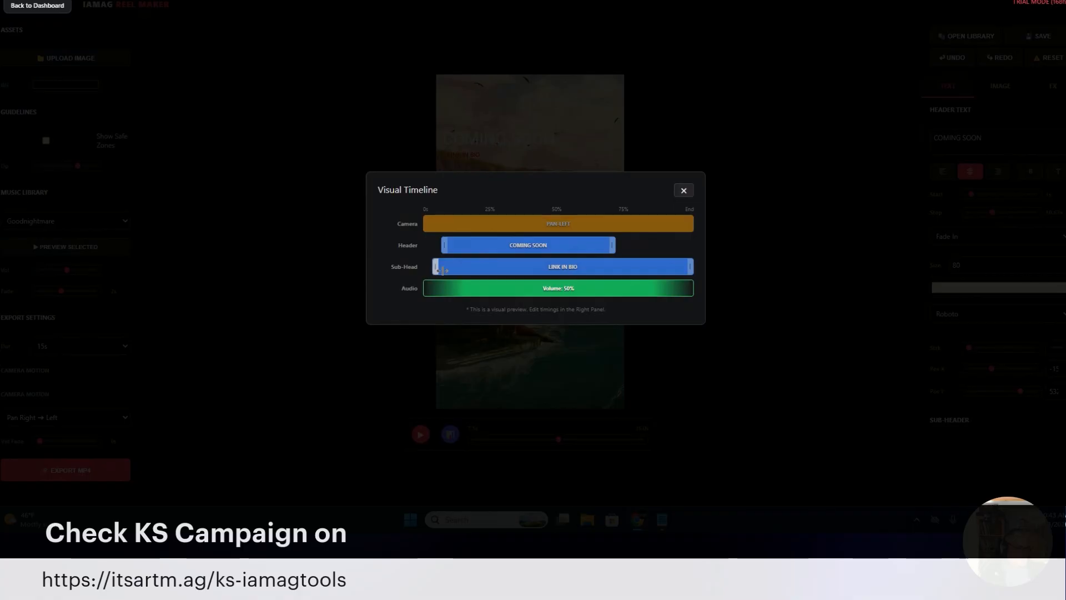
Retime the sub-header clip to 5.31–12.09 s and shorten the header clip to end at 7.69 s
{"action": "left_click_drag", "start_coordinate": [443, 270], "coordinate": [517, 269]}
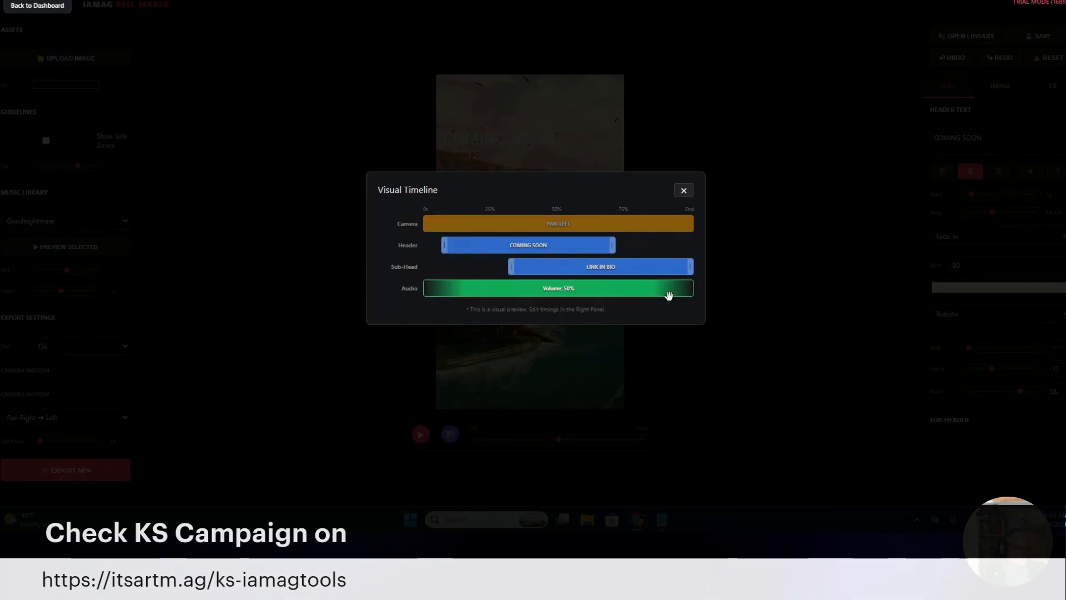
{"action": "left_click_drag", "start_coordinate": [692, 269], "coordinate": [582, 266]}
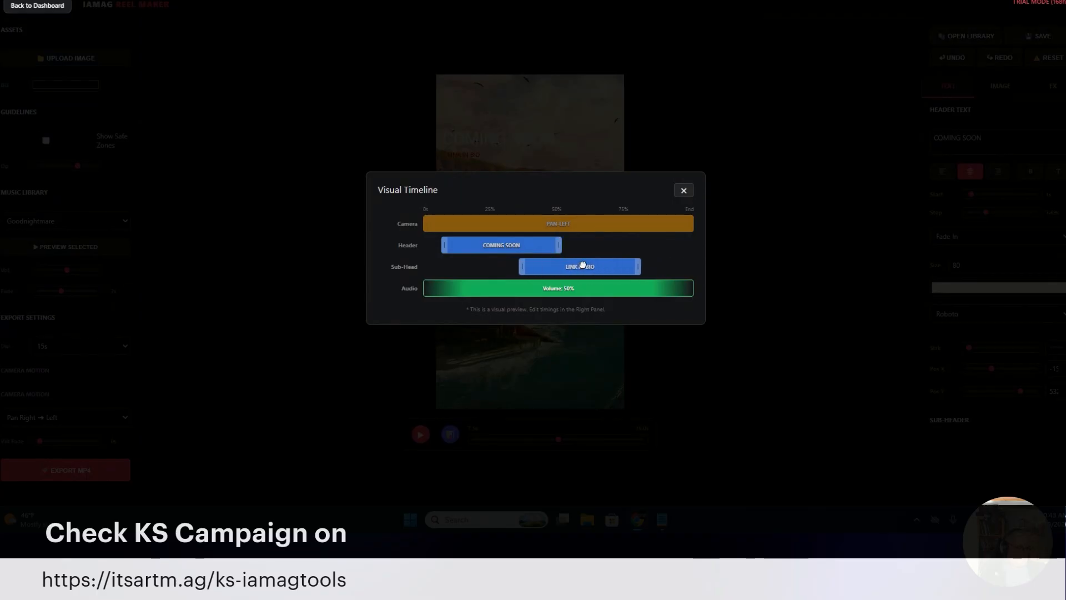
{"action": "left_click", "coordinate": [684, 191]}
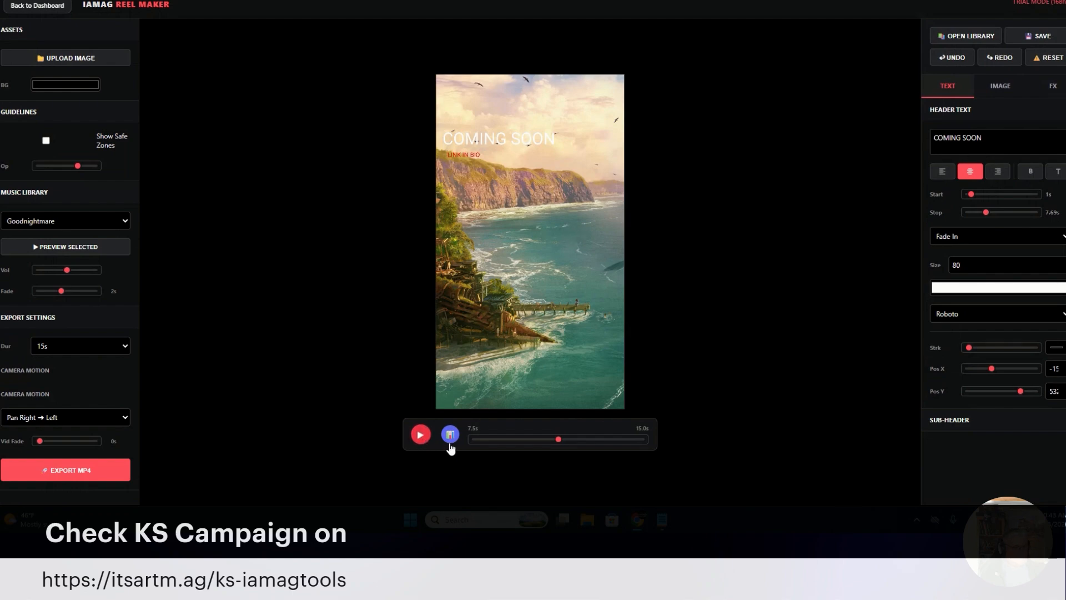
Try left and right alignment on the header text at about 6.9 s, and return it to centered
{"action": "left_click_drag", "start_coordinate": [478, 443], "coordinate": [550, 451]}
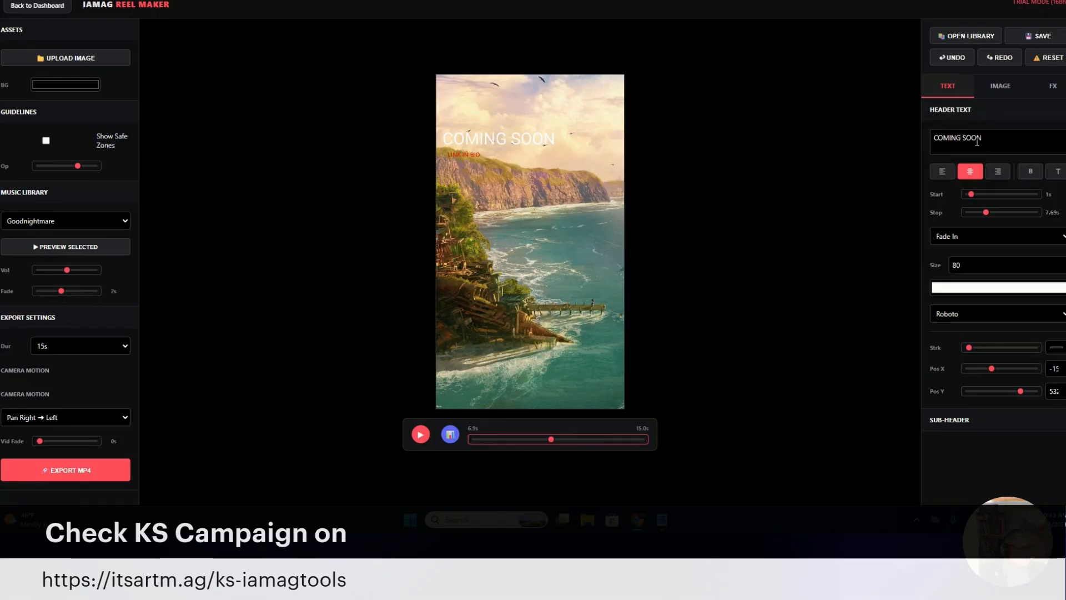
{"action": "left_click", "coordinate": [942, 171]}
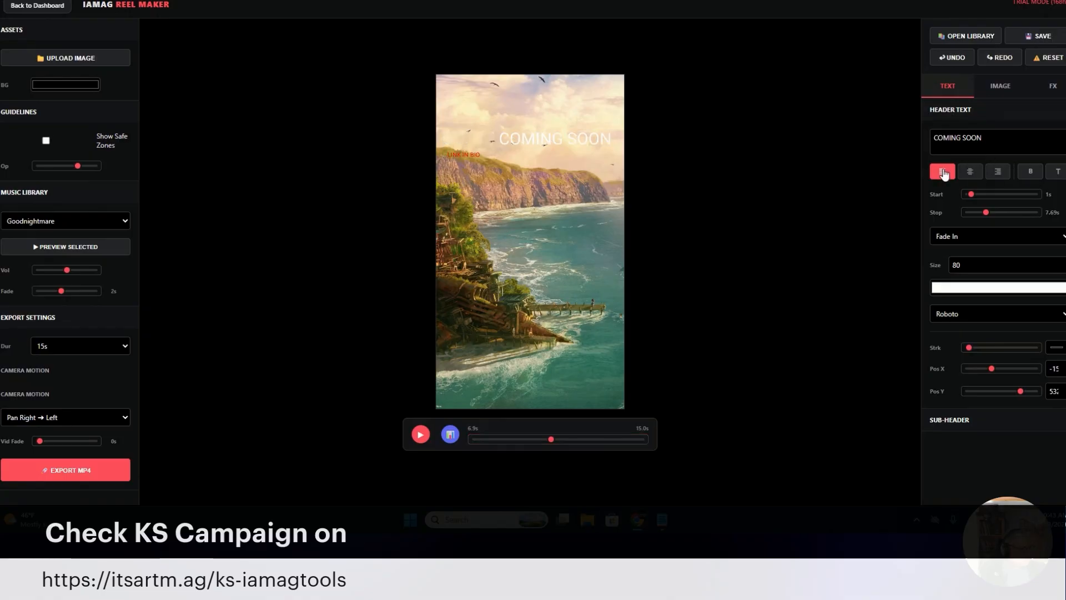
{"action": "left_click", "coordinate": [970, 172]}
{"action": "left_click", "coordinate": [991, 174]}
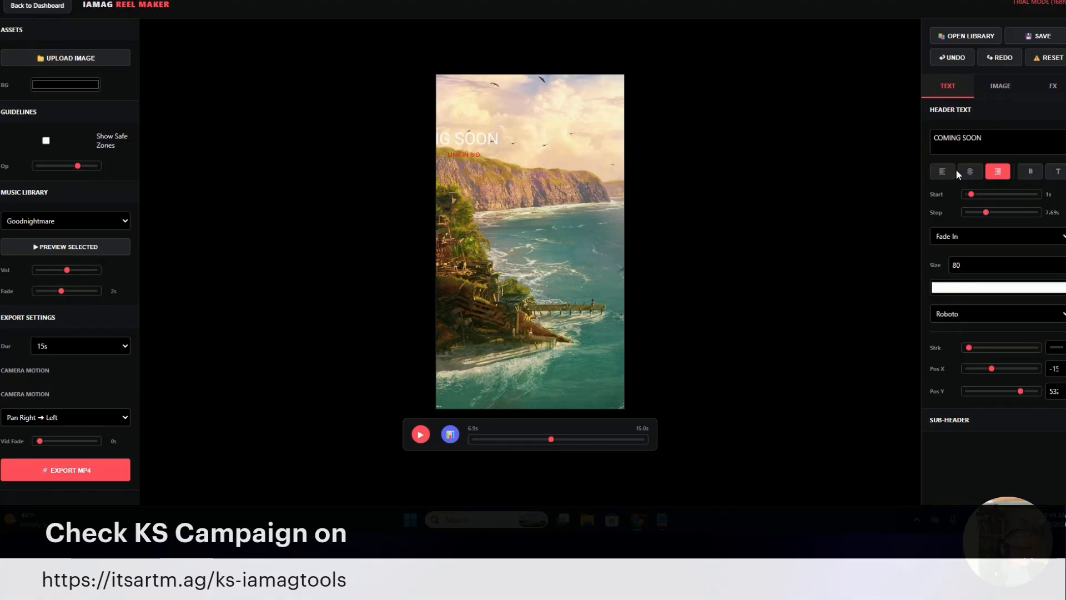
{"action": "left_click", "coordinate": [970, 172]}
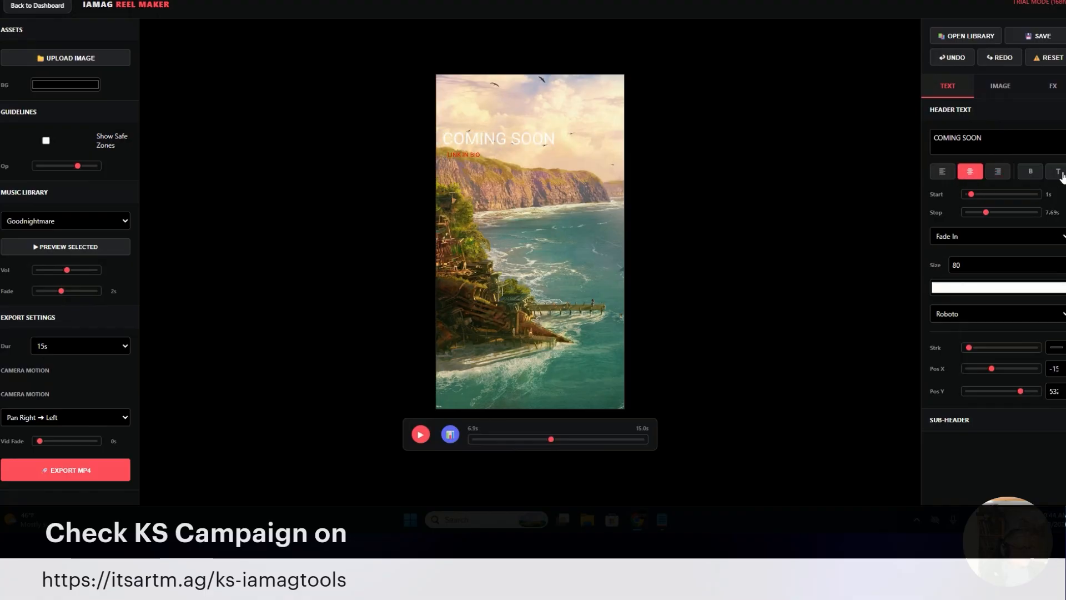
Set the header's text animation to Slide Up, and scrub the reel back to about 2.1 s to check it
{"action": "left_click", "coordinate": [986, 245]}
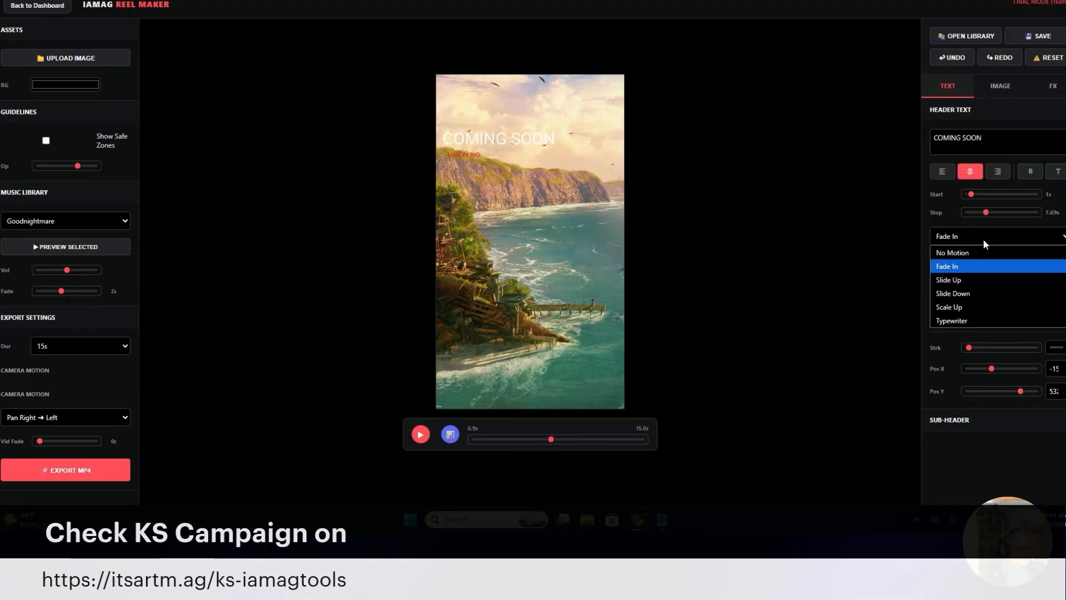
{"action": "left_click", "coordinate": [985, 280]}
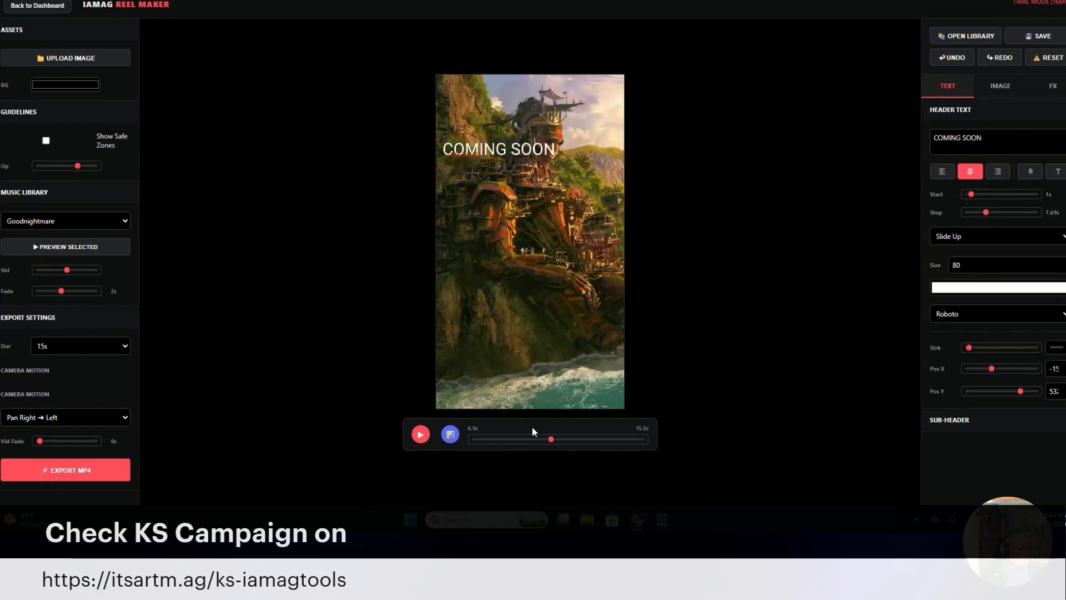
{"action": "left_click_drag", "start_coordinate": [552, 443], "coordinate": [499, 447]}
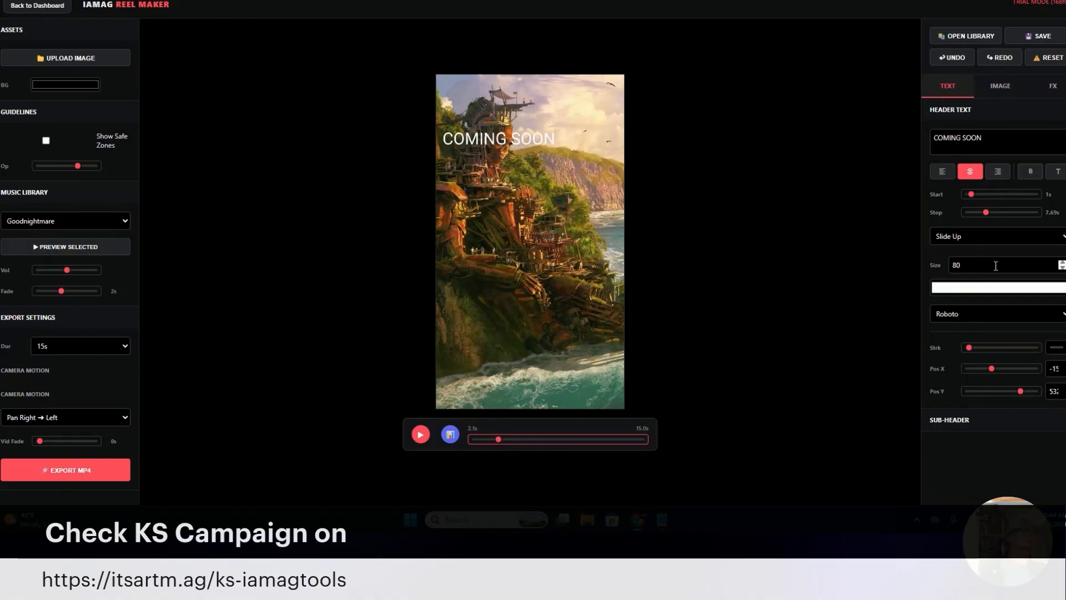
{"action": "left_click", "coordinate": [1001, 314]}
{"action": "left_click", "coordinate": [1000, 314]}
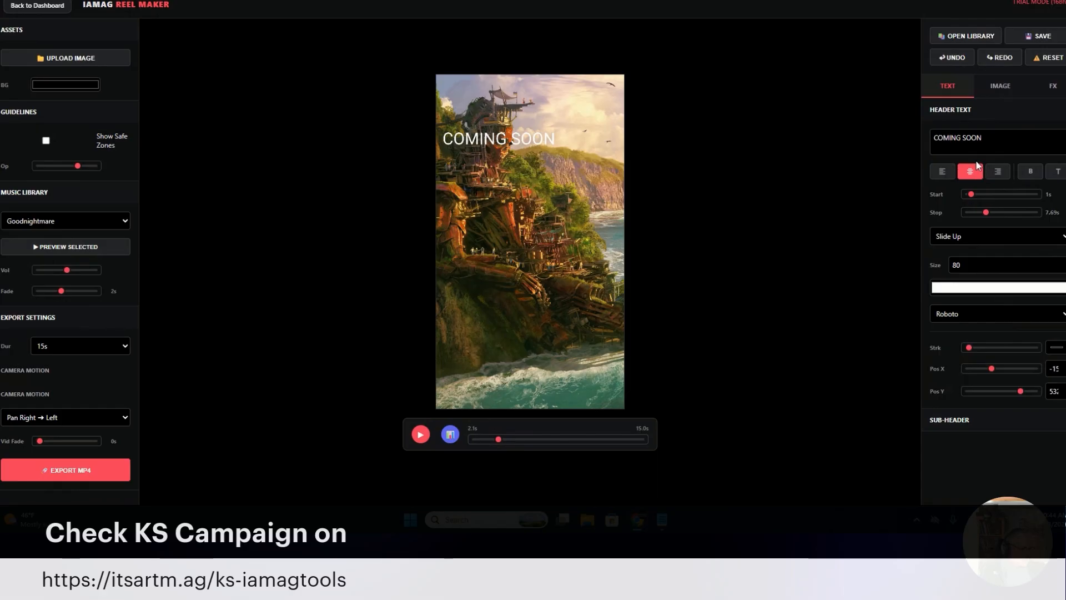
Expand the sub-header settings and add a light stroke to the header text, checking the reel at about 9.9 s
{"action": "left_click", "coordinate": [990, 419]}
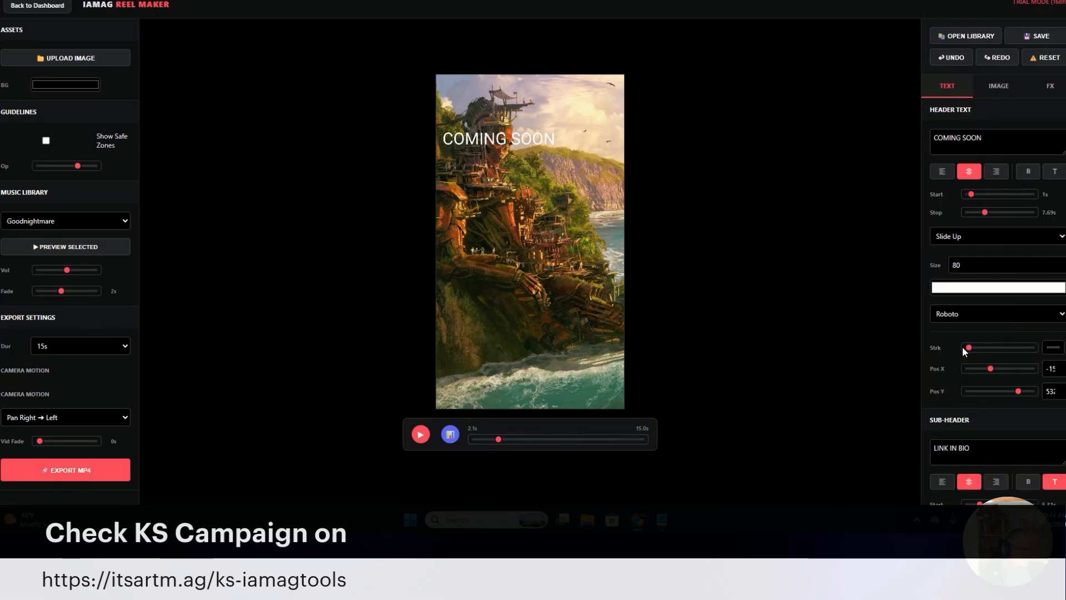
{"action": "left_click_drag", "start_coordinate": [969, 348], "coordinate": [981, 348]}
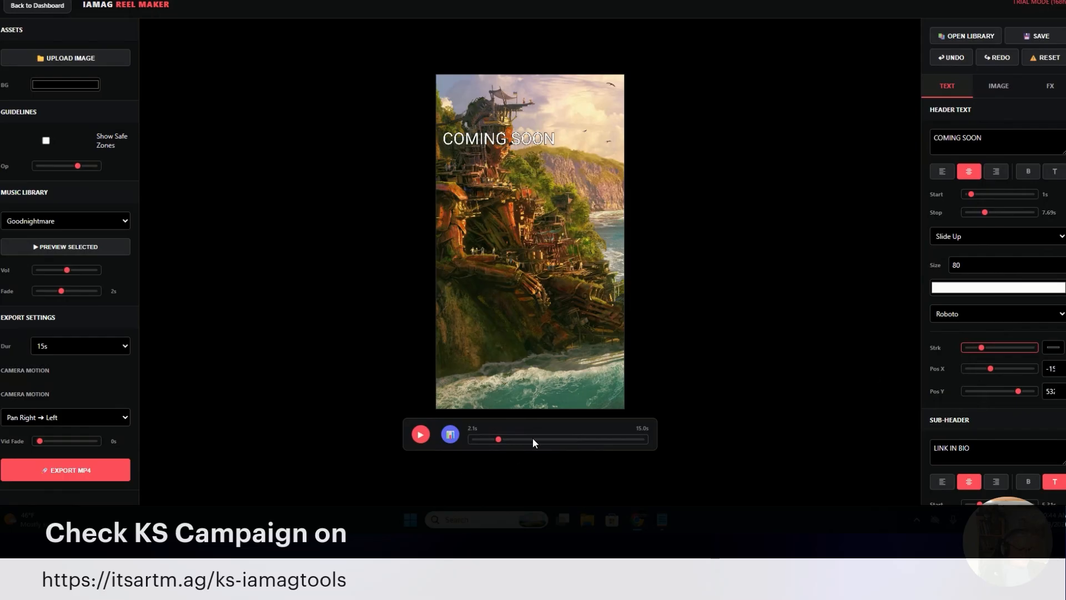
{"action": "left_click_drag", "start_coordinate": [534, 439], "coordinate": [584, 439]}
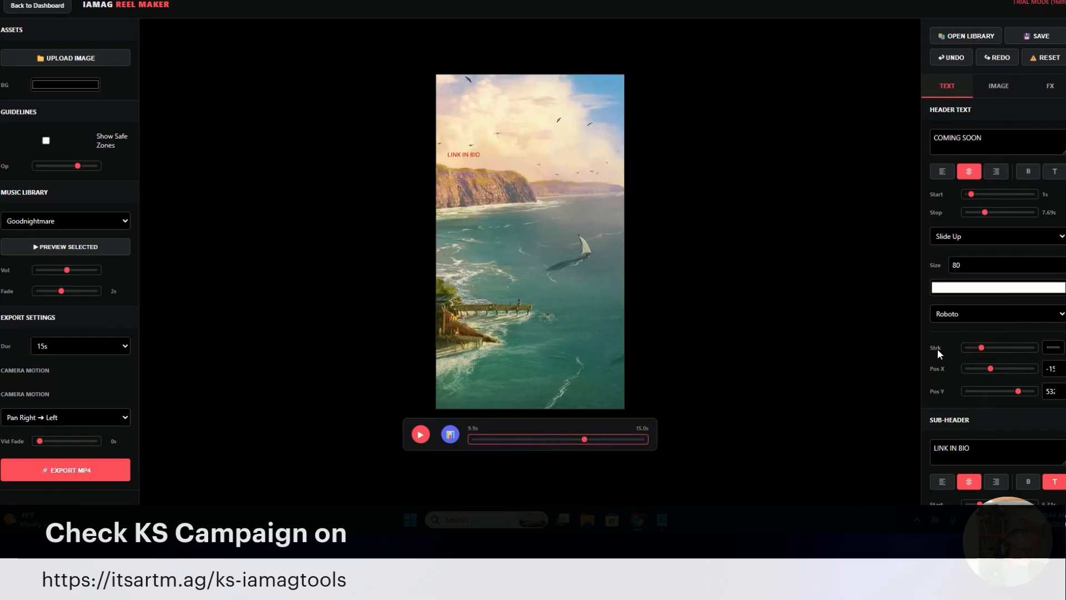
{"action": "mouse_move", "coordinate": [982, 349]}
{"action": "left_mouse_down"}
{"action": "mouse_move", "coordinate": [1002, 350]}
{"action": "mouse_move", "coordinate": [986, 349]}
{"action": "left_mouse_up"}
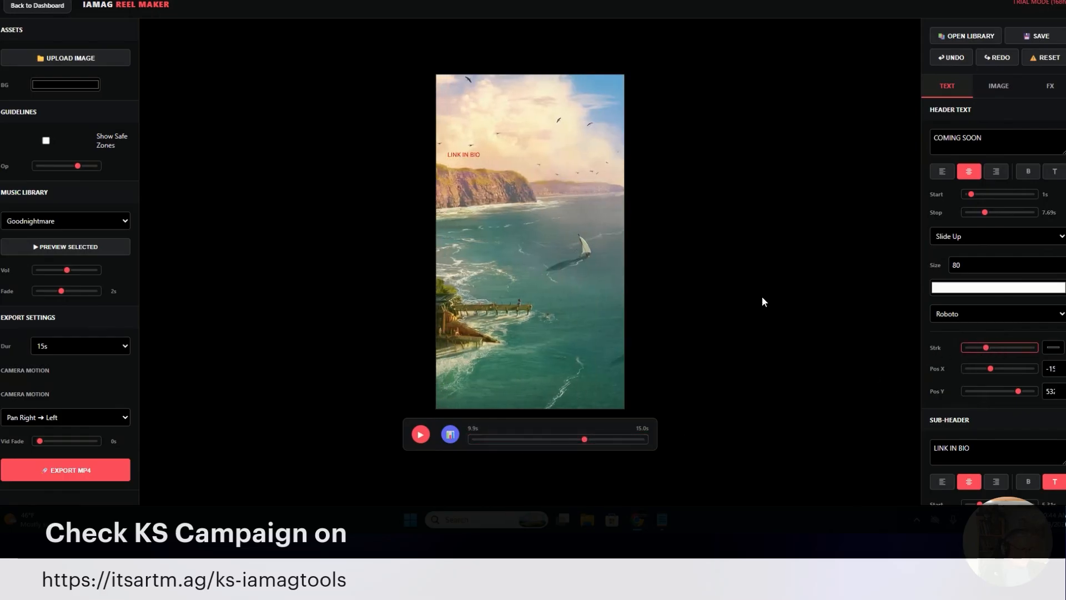
Move the LINK IN BIO sub-header to the lower right of the frame and set its animation to Slide Down
{"action": "left_click_drag", "start_coordinate": [477, 156], "coordinate": [598, 352]}
{"action": "scroll", "coordinate": [1007, 432], "scroll_direction": "down", "scroll_amount": 1}
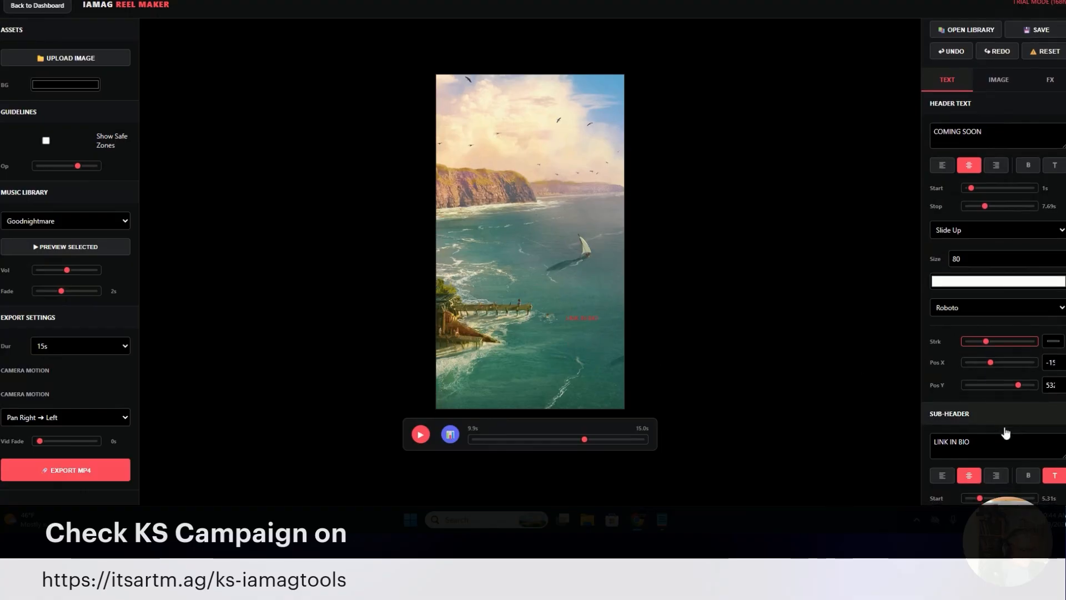
{"action": "scroll", "coordinate": [1006, 432], "scroll_direction": "down", "scroll_amount": 4}
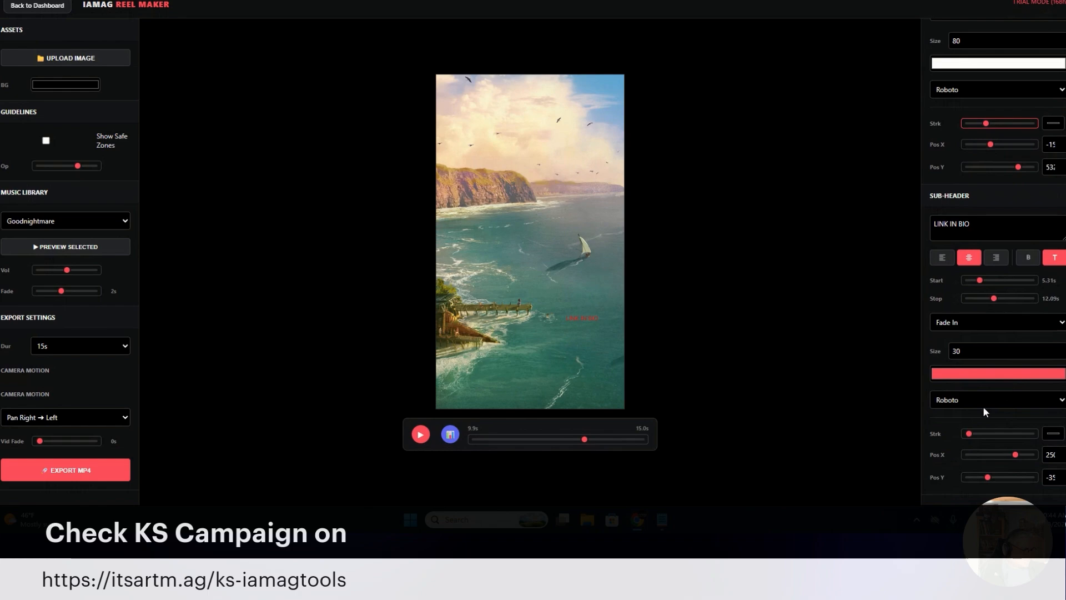
{"action": "mouse_move", "coordinate": [993, 439]}
{"action": "left_mouse_down"}
{"action": "mouse_move", "coordinate": [1029, 439]}
{"action": "mouse_move", "coordinate": [947, 440]}
{"action": "left_mouse_up"}
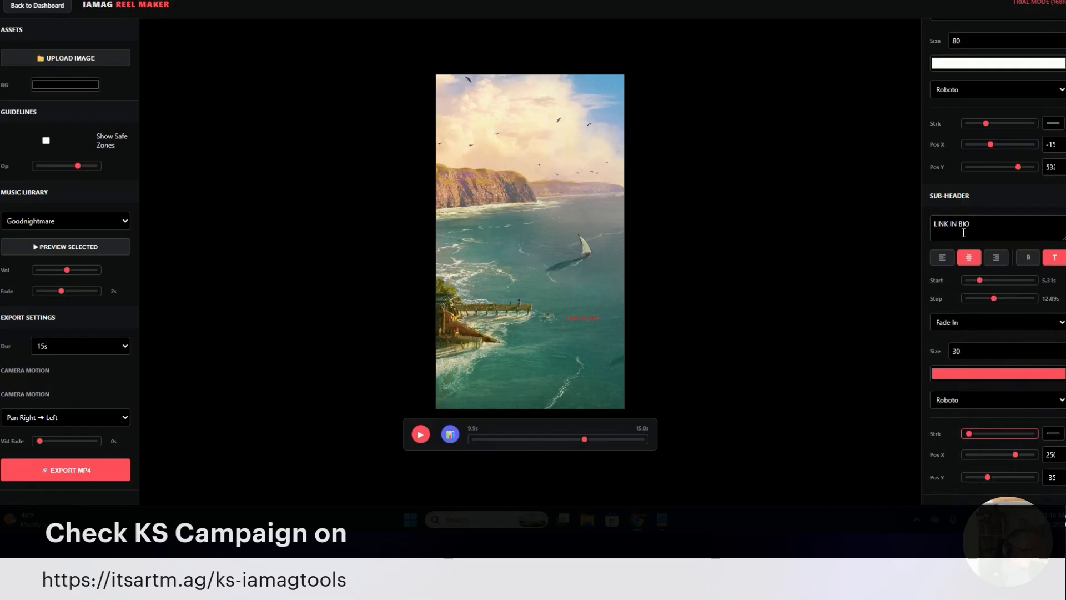
{"action": "left_click", "coordinate": [984, 322]}
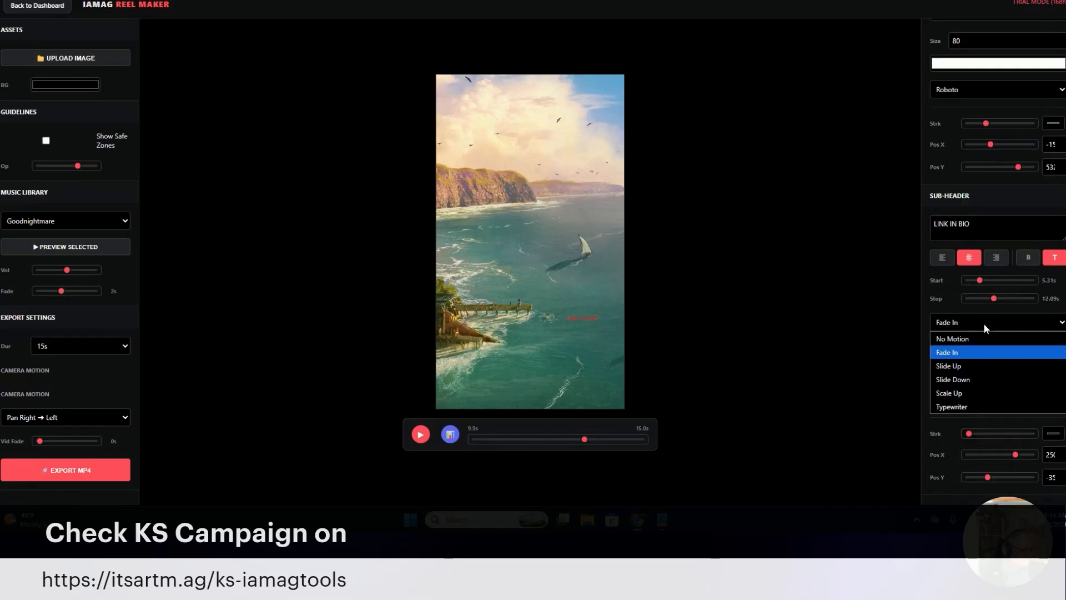
{"action": "left_click", "coordinate": [987, 380]}
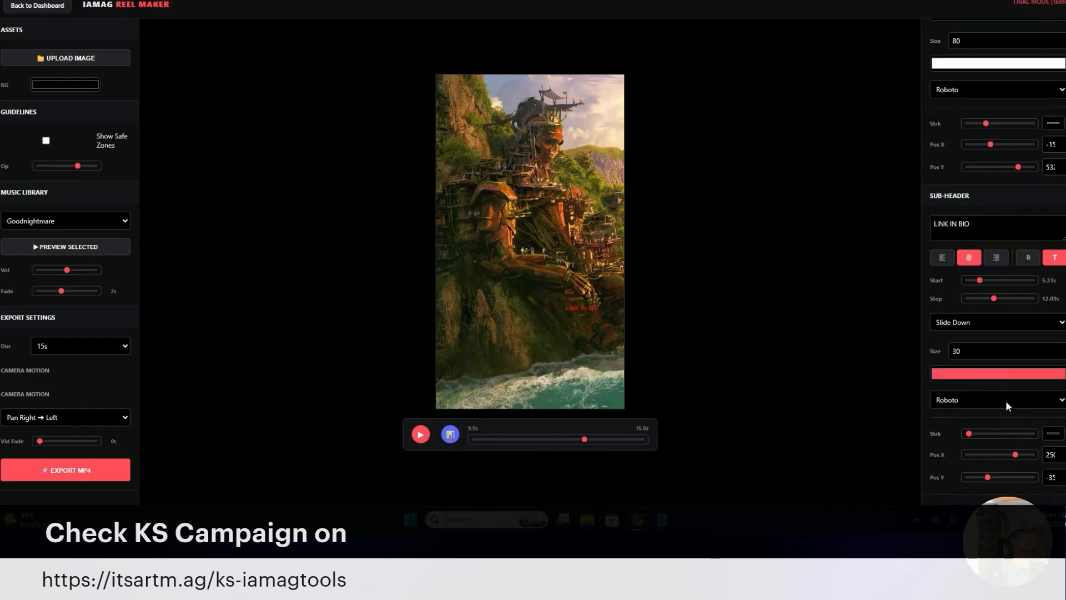
Set the sub-header's text size to 73 and reposition it near the lower middle of the frame
{"action": "scroll", "coordinate": [981, 354], "scroll_direction": "up", "scroll_amount": 4}
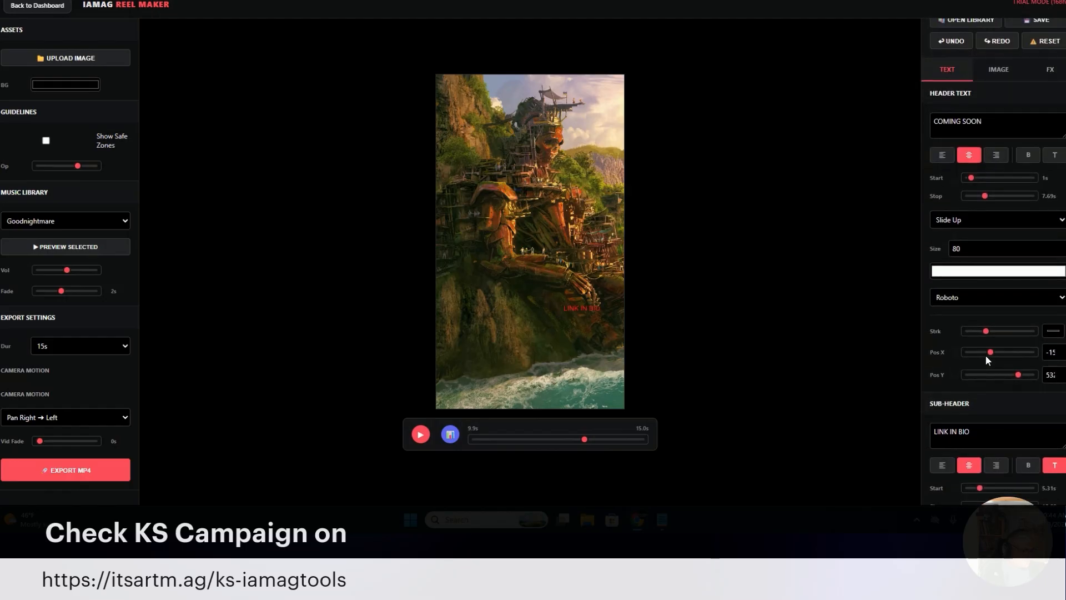
{"action": "scroll", "coordinate": [987, 358], "scroll_direction": "down", "scroll_amount": 4}
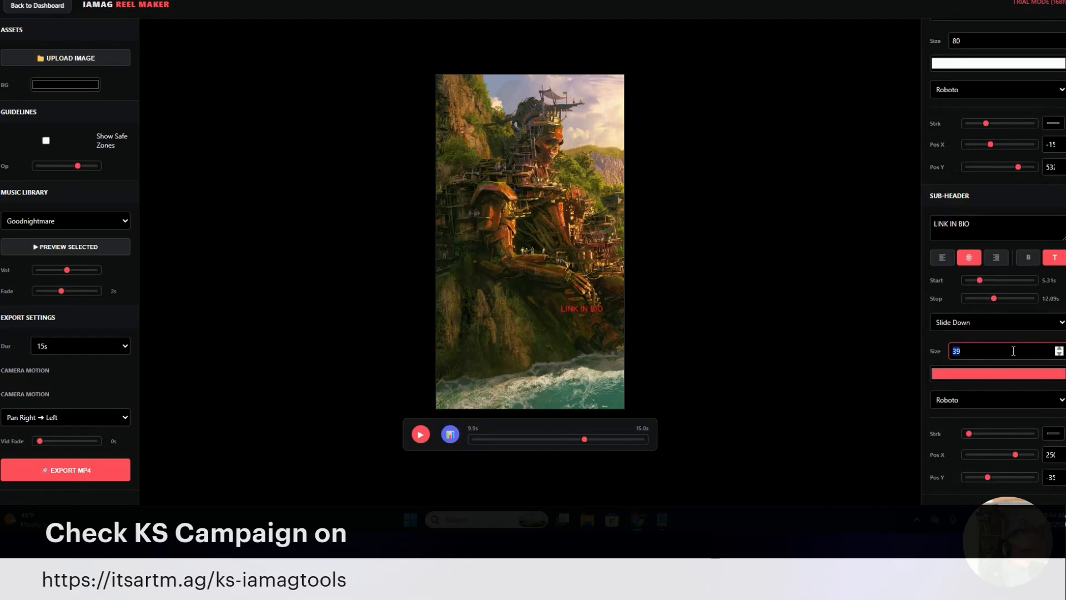
{"action": "type", "text": "120"}
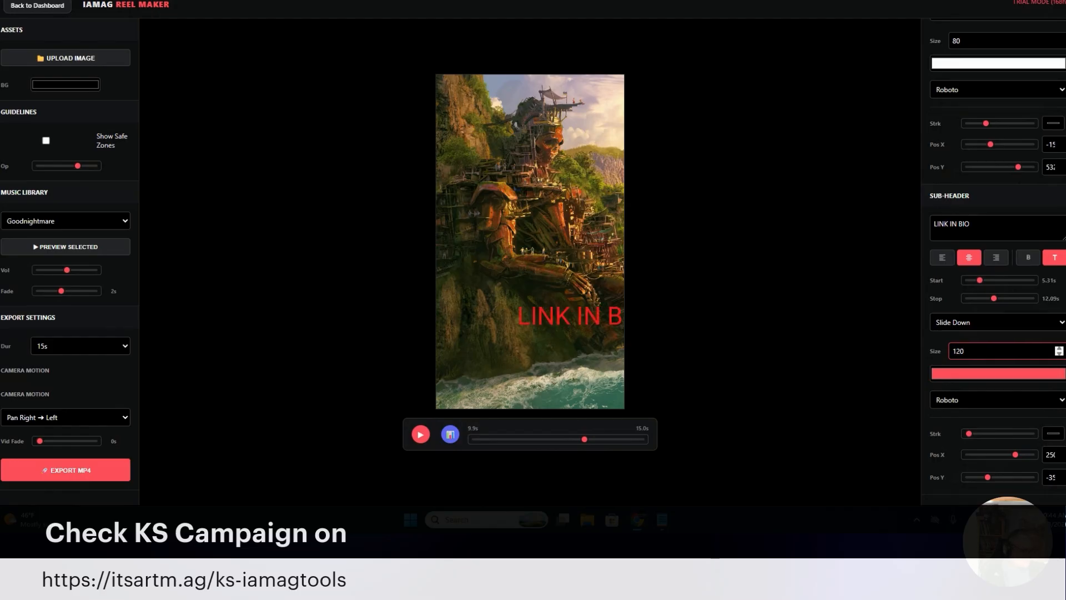
{"action": "left_click", "coordinate": [1060, 354]}
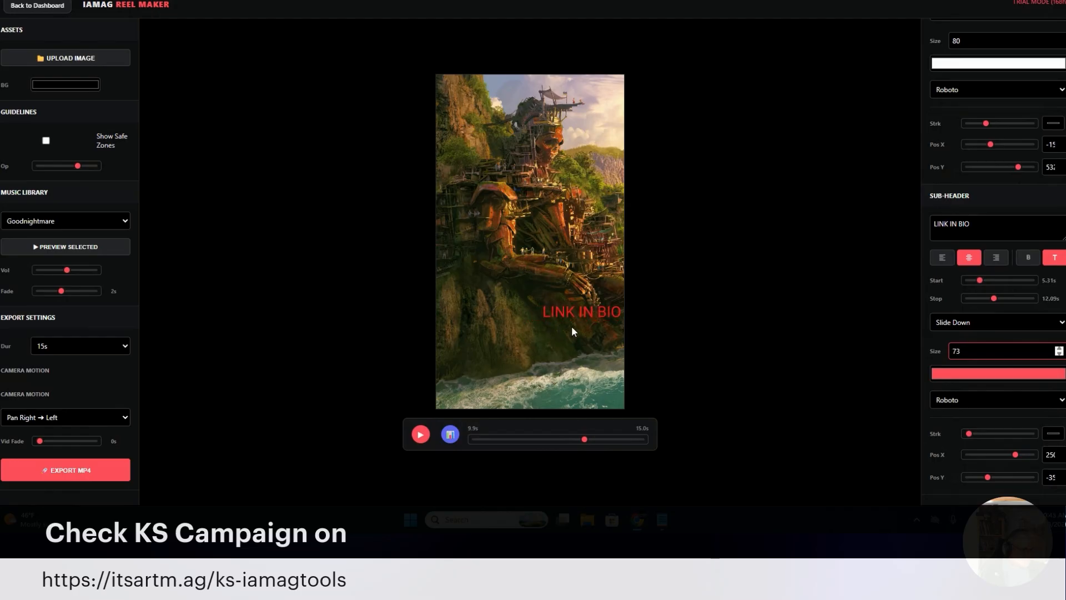
{"action": "left_click_drag", "start_coordinate": [573, 313], "coordinate": [536, 303]}
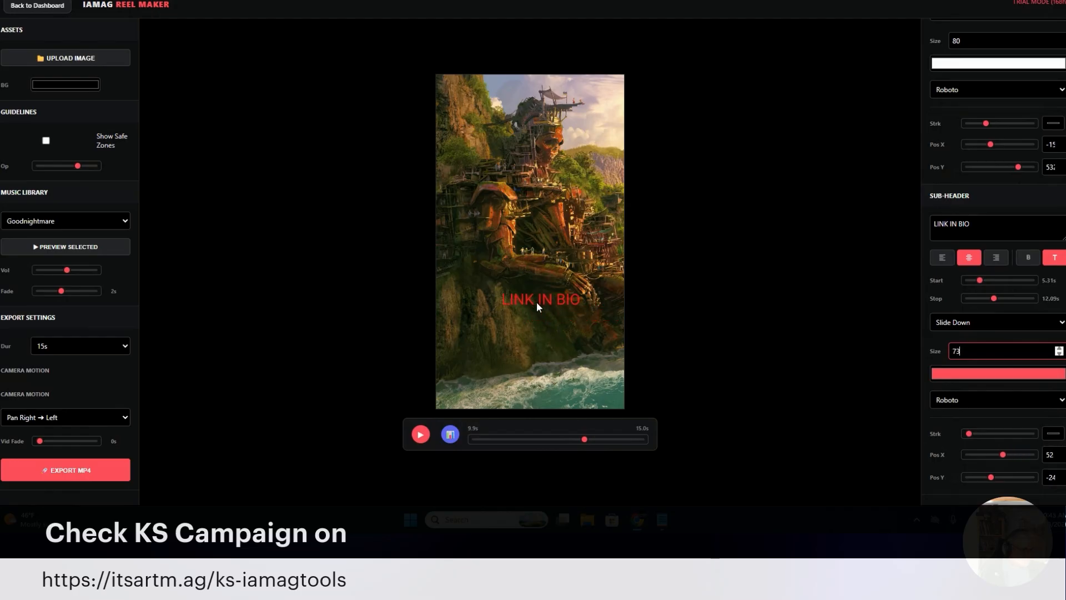
Recolor the sub-header text with a warm beige sampled from the artwork's clouds, RGB 231, 204, 176
{"action": "left_click", "coordinate": [1035, 374]}
{"action": "left_click_drag", "start_coordinate": [952, 269], "coordinate": [964, 250]}
{"action": "left_click_drag", "start_coordinate": [1013, 313], "coordinate": [1004, 318]}
{"action": "left_click", "coordinate": [942, 315]}
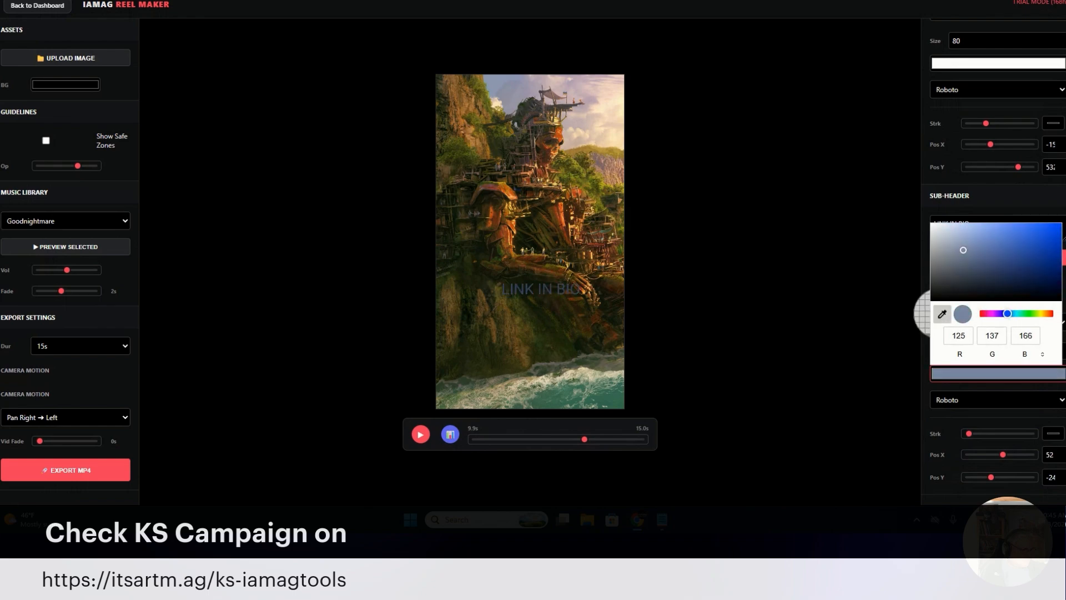
{"action": "left_click", "coordinate": [587, 132]}
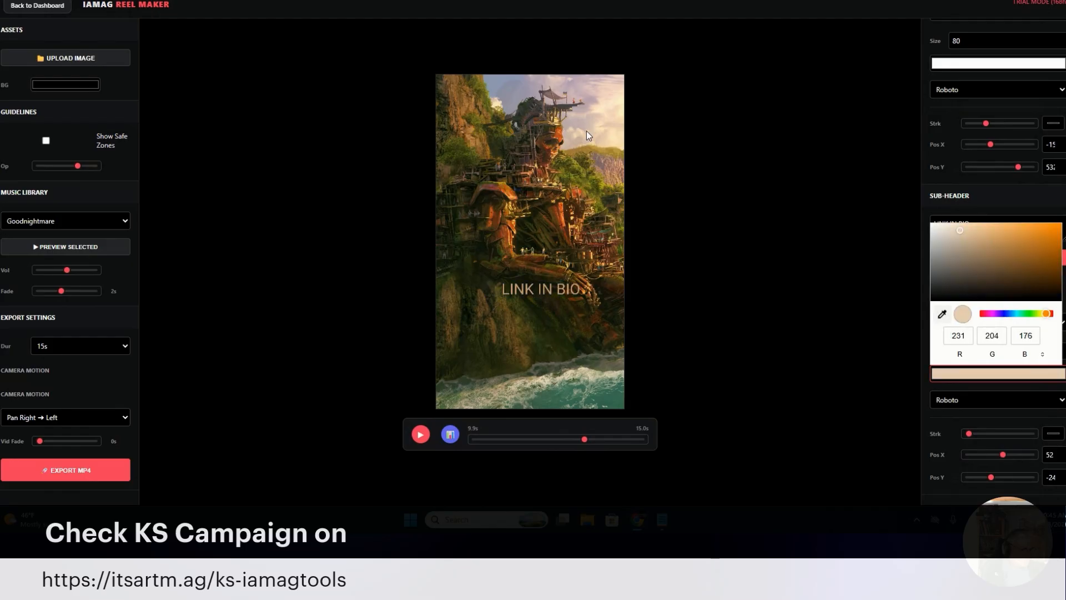
{"action": "left_click", "coordinate": [999, 197]}
In the visual timeline, shift the sub-header clip earlier to start around the 25% mark, and nudge the header clip slightly later
{"action": "scroll", "coordinate": [999, 196], "scroll_direction": "up", "scroll_amount": 5}
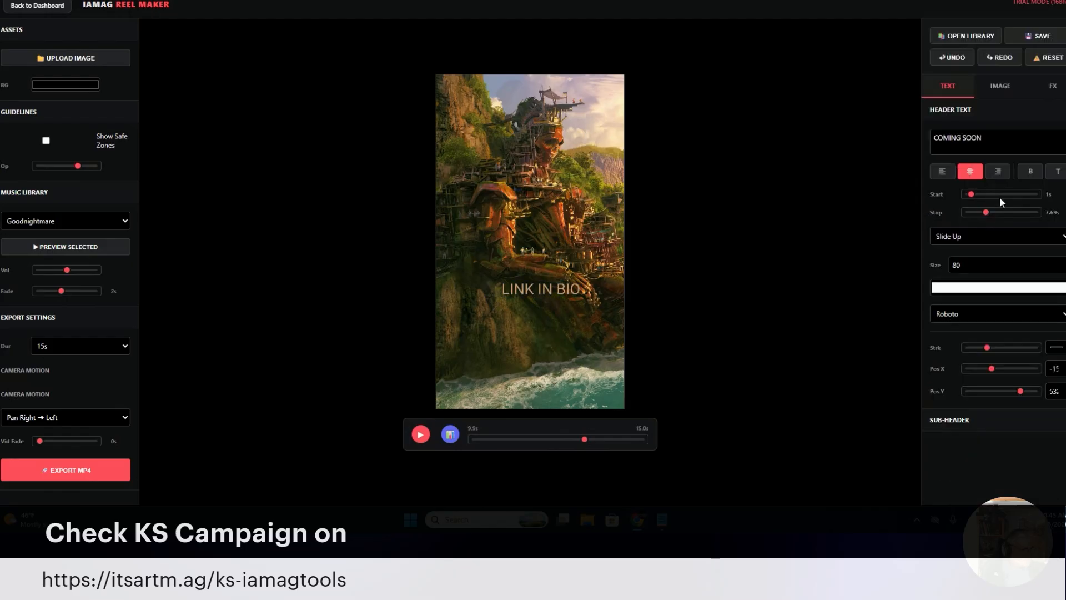
{"action": "left_click", "coordinate": [984, 114]}
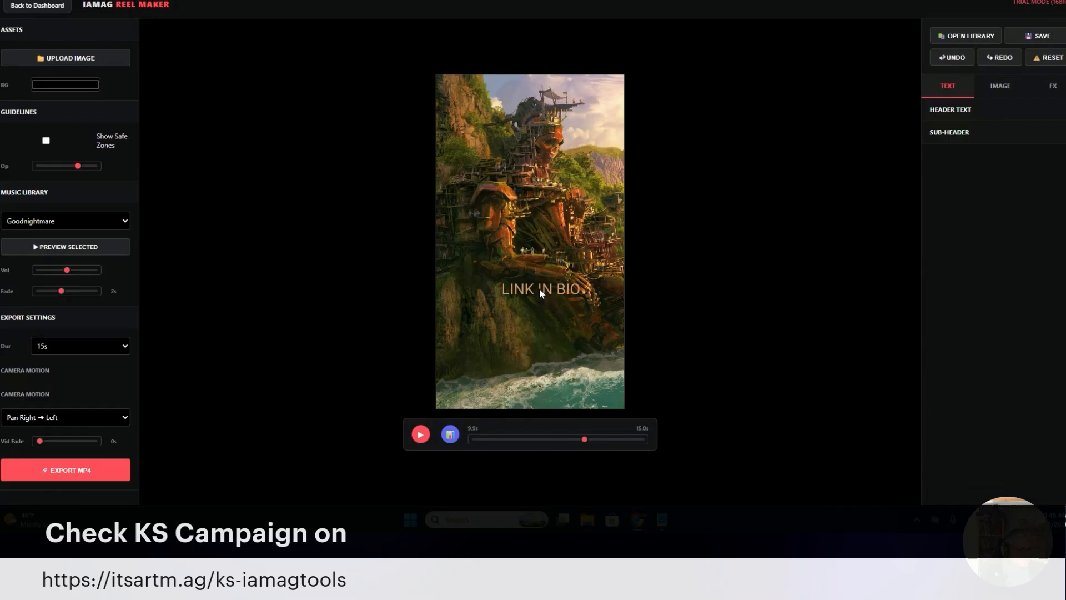
{"action": "left_click", "coordinate": [451, 435]}
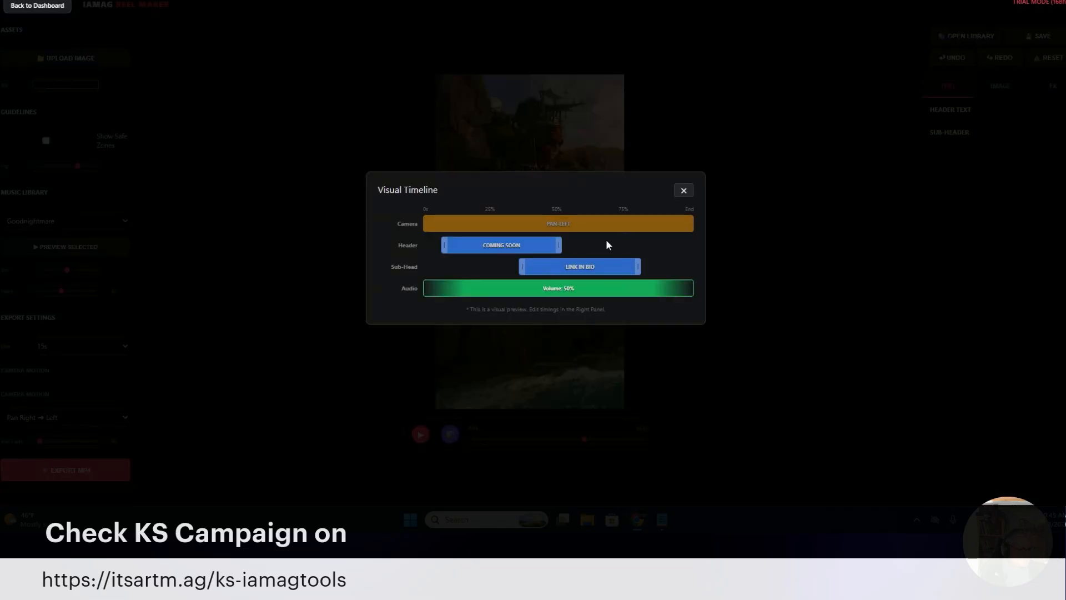
{"action": "left_click_drag", "start_coordinate": [604, 266], "coordinate": [544, 245]}
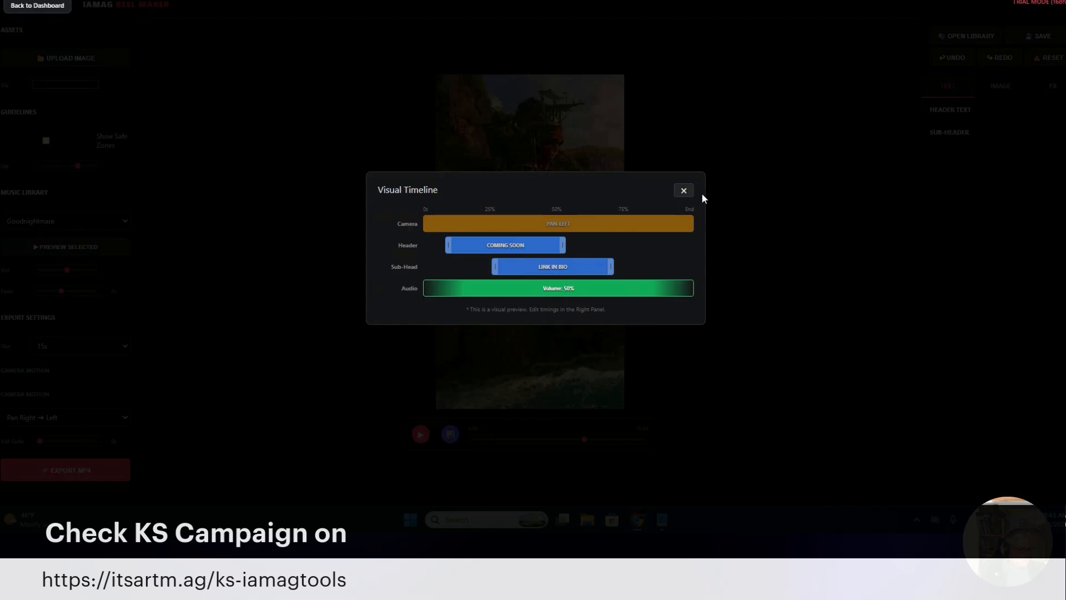
Leave the visual timeline, scrub to about 7 s, raise the COMING SOON header and place LINK IN BIO directly beneath it
{"action": "left_click", "coordinate": [684, 191]}
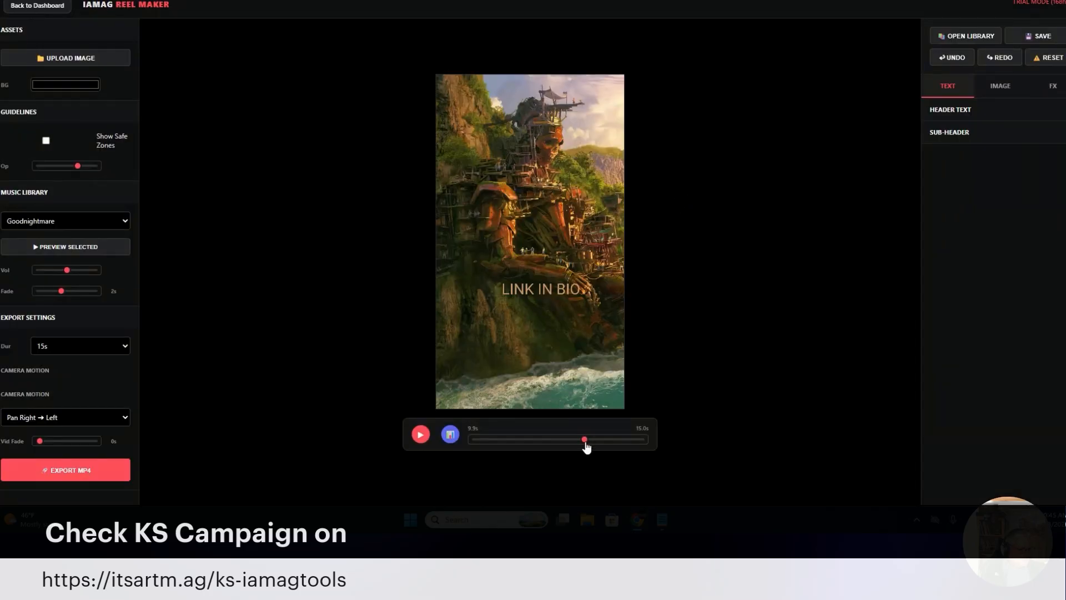
{"action": "left_click_drag", "start_coordinate": [585, 440], "coordinate": [553, 440]}
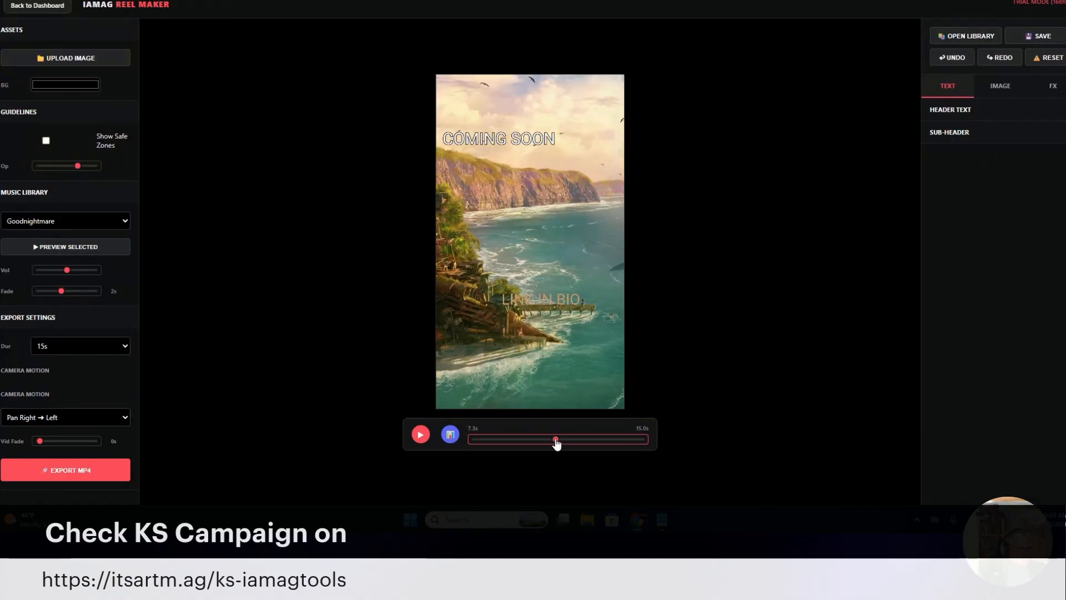
{"action": "left_click_drag", "start_coordinate": [529, 135], "coordinate": [527, 119]}
{"action": "left_click_drag", "start_coordinate": [564, 302], "coordinate": [547, 134]}
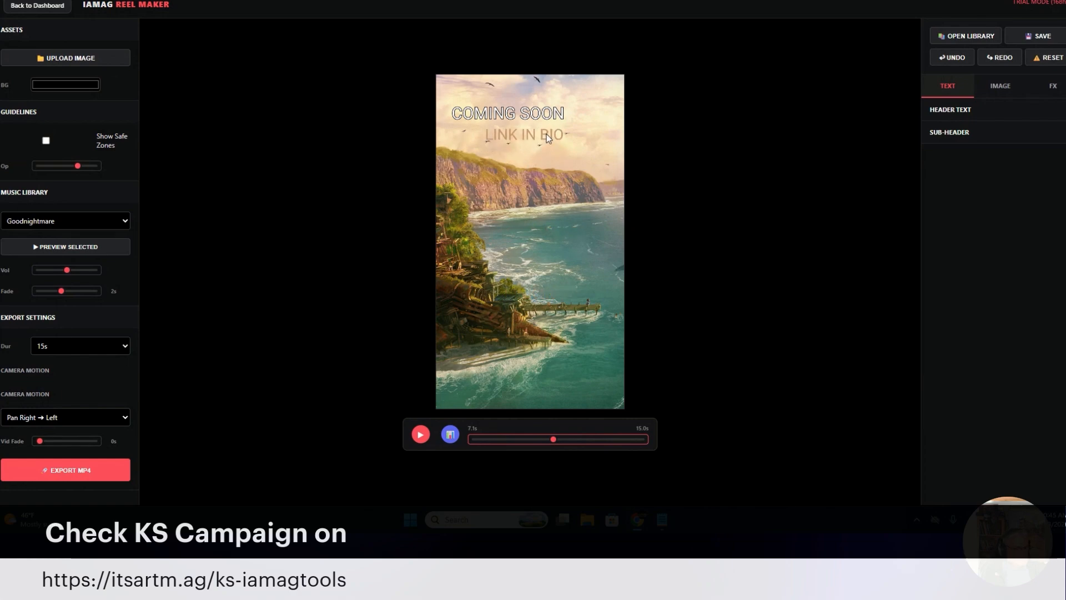
Show the safe zones, move both texts down below the upper interface zone, and reduce the header's stroke to its minimum
{"action": "left_click", "coordinate": [1016, 111]}
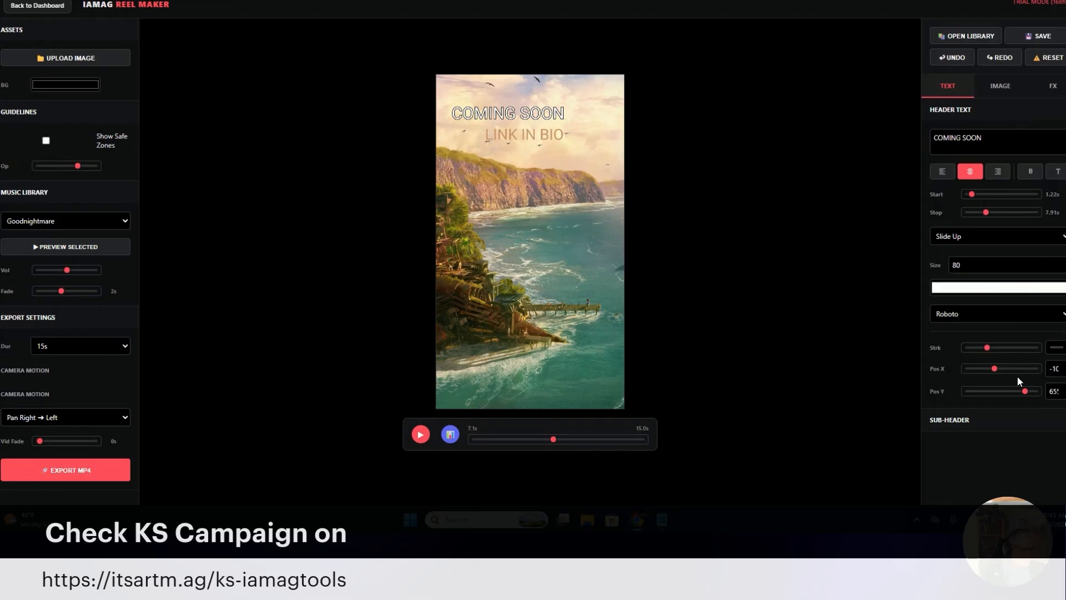
{"action": "mouse_move", "coordinate": [987, 348]}
{"action": "left_mouse_down"}
{"action": "mouse_move", "coordinate": [1031, 348]}
{"action": "mouse_move", "coordinate": [971, 355]}
{"action": "mouse_move", "coordinate": [983, 355]}
{"action": "left_mouse_up"}
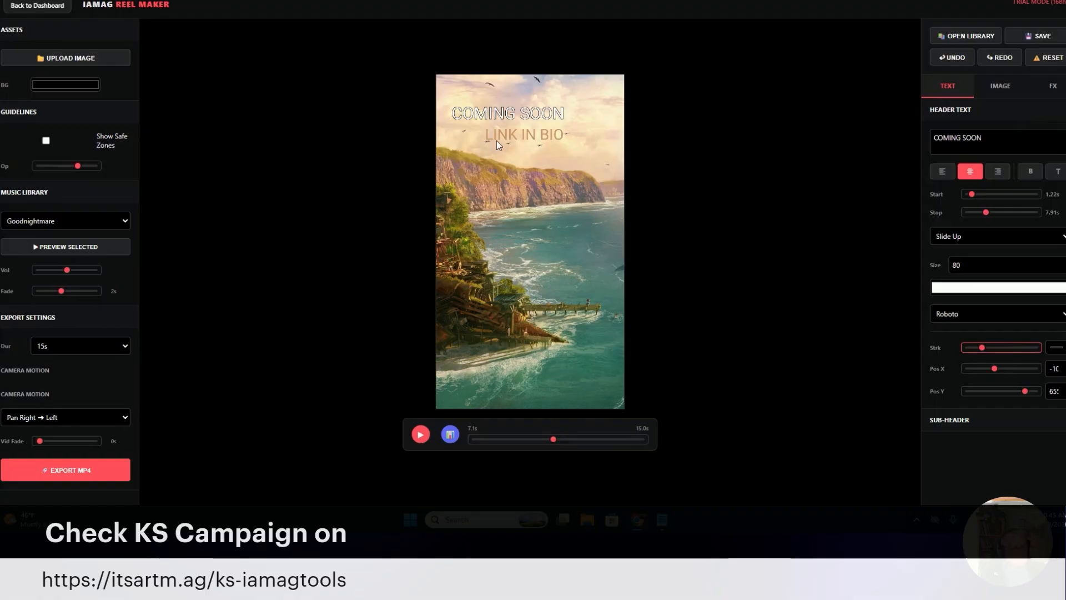
{"action": "left_click", "coordinate": [46, 141]}
{"action": "left_click_drag", "start_coordinate": [517, 132], "coordinate": [533, 161]}
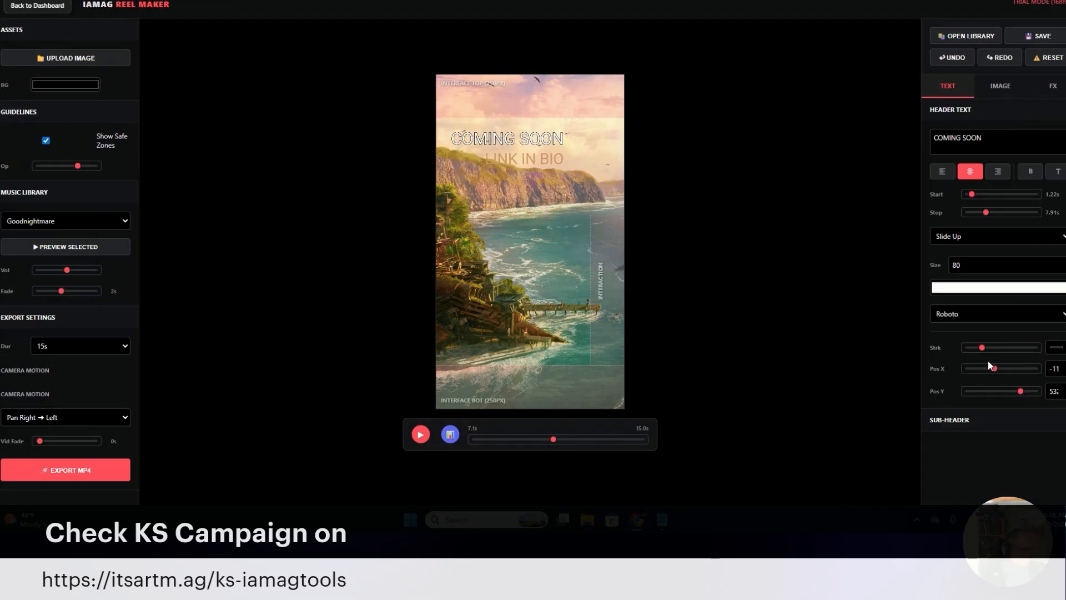
{"action": "left_click_drag", "start_coordinate": [983, 350], "coordinate": [967, 350]}
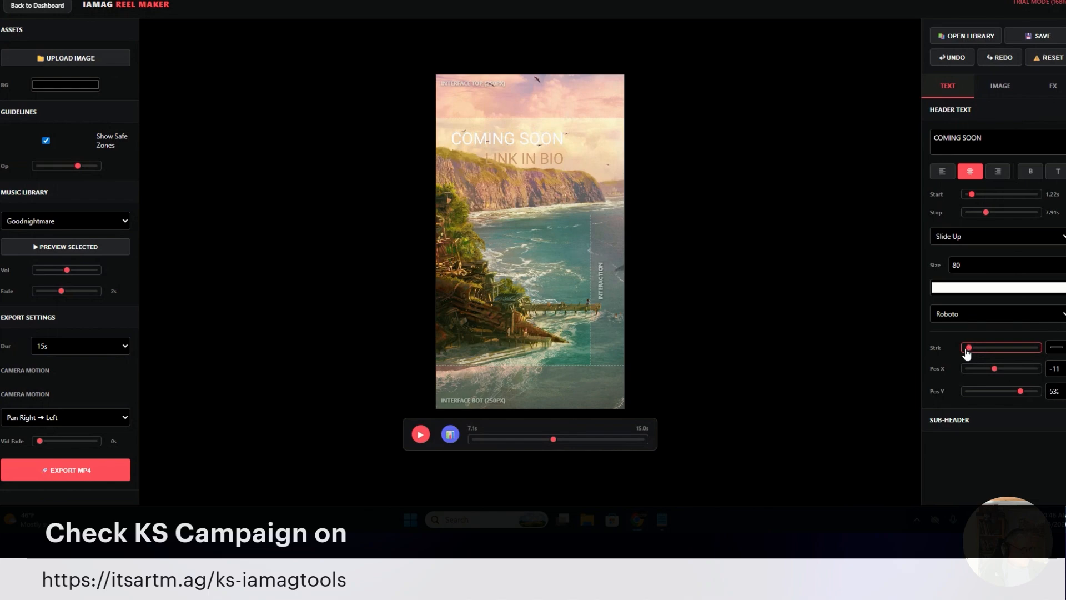
Recolor the LINK IN BIO sub-header to a dark orange-brown, RGB 138, 81, 21
{"action": "left_click", "coordinate": [983, 111]}
{"action": "left_click", "coordinate": [978, 132]}
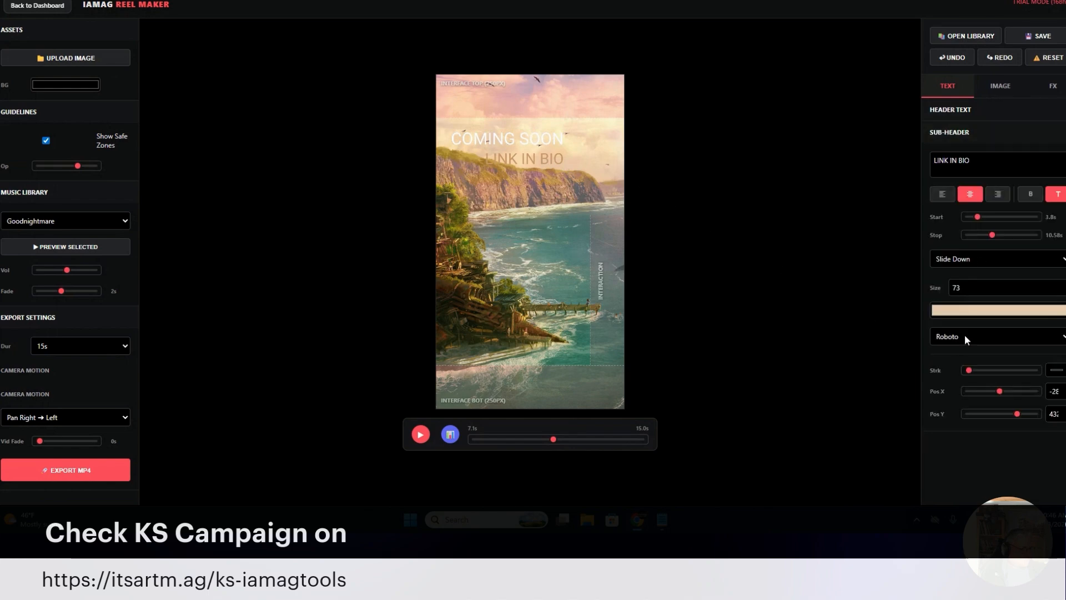
{"action": "left_click", "coordinate": [978, 316]}
{"action": "left_click_drag", "start_coordinate": [964, 345], "coordinate": [1025, 359]}
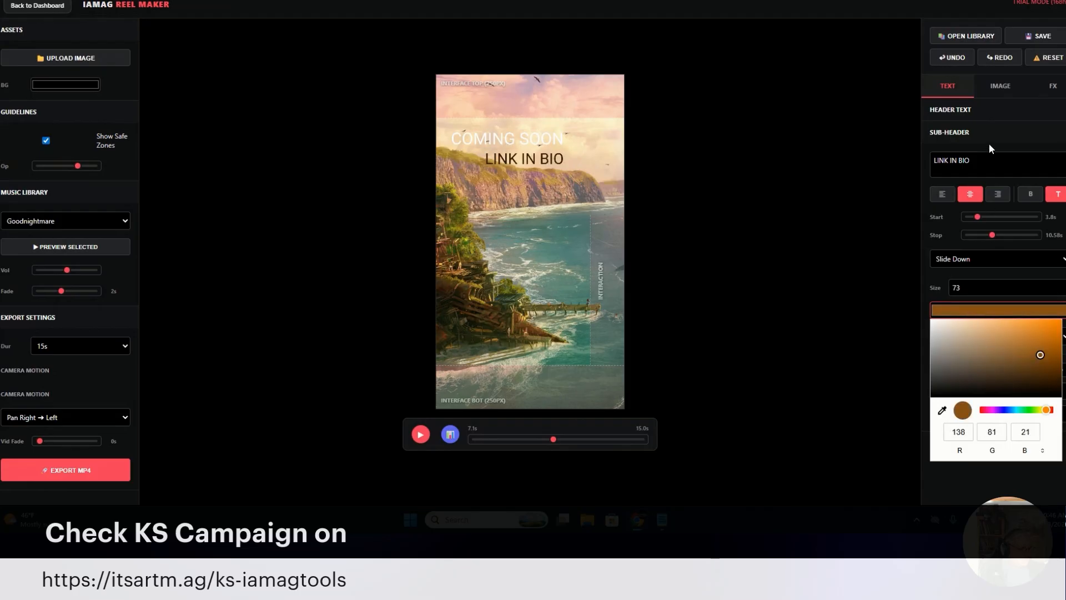
Recolor the COMING SOON header to grey, RGB 166, 160, 160
{"action": "left_click", "coordinate": [982, 111]}
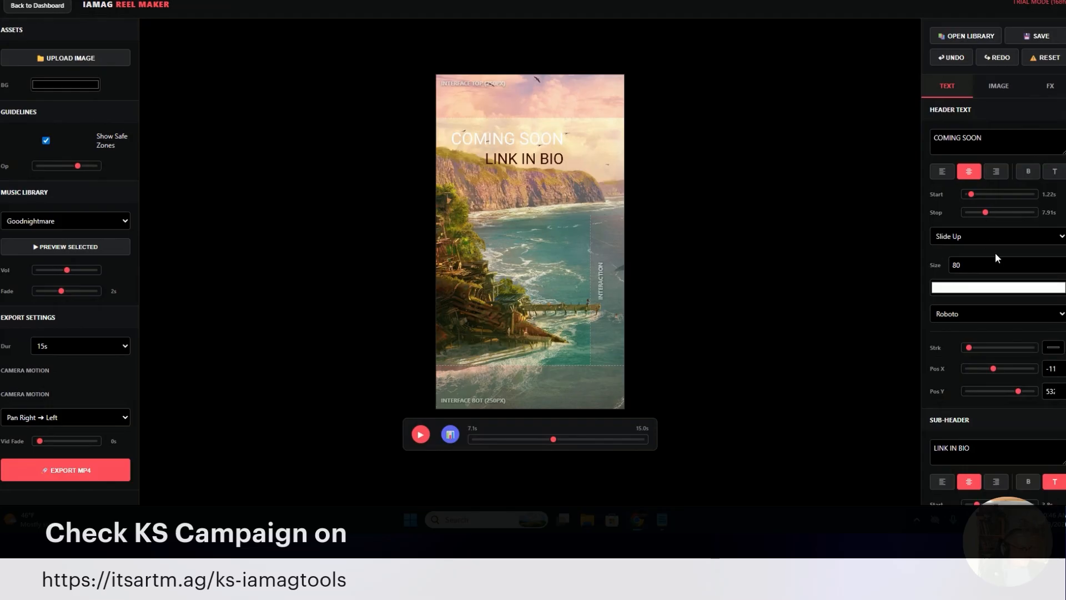
{"action": "left_click", "coordinate": [1011, 288]}
{"action": "left_click_drag", "start_coordinate": [973, 336], "coordinate": [935, 324]}
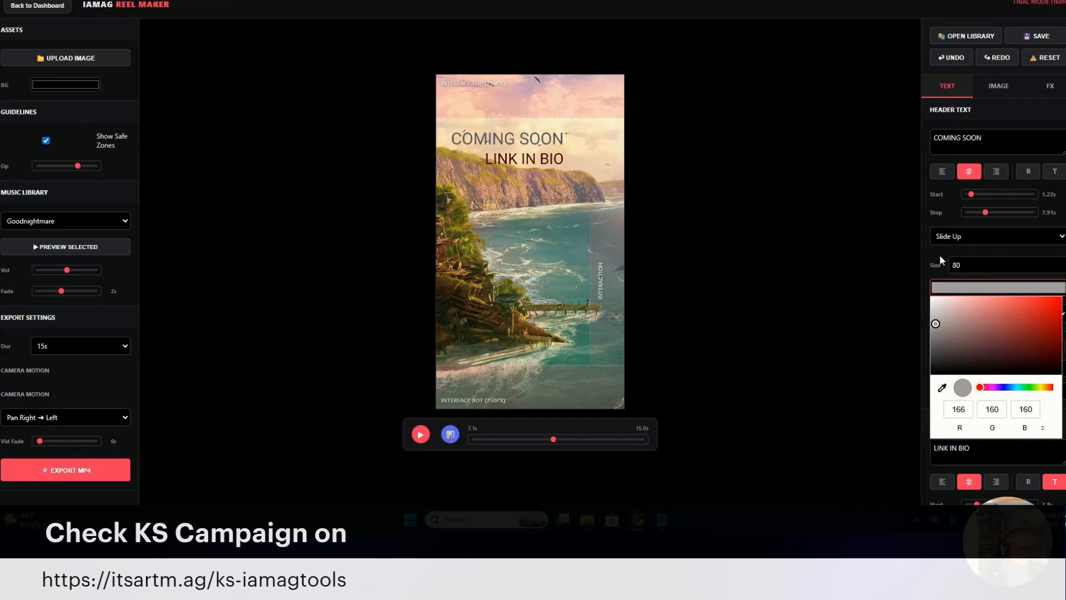
{"action": "left_click", "coordinate": [919, 262]}
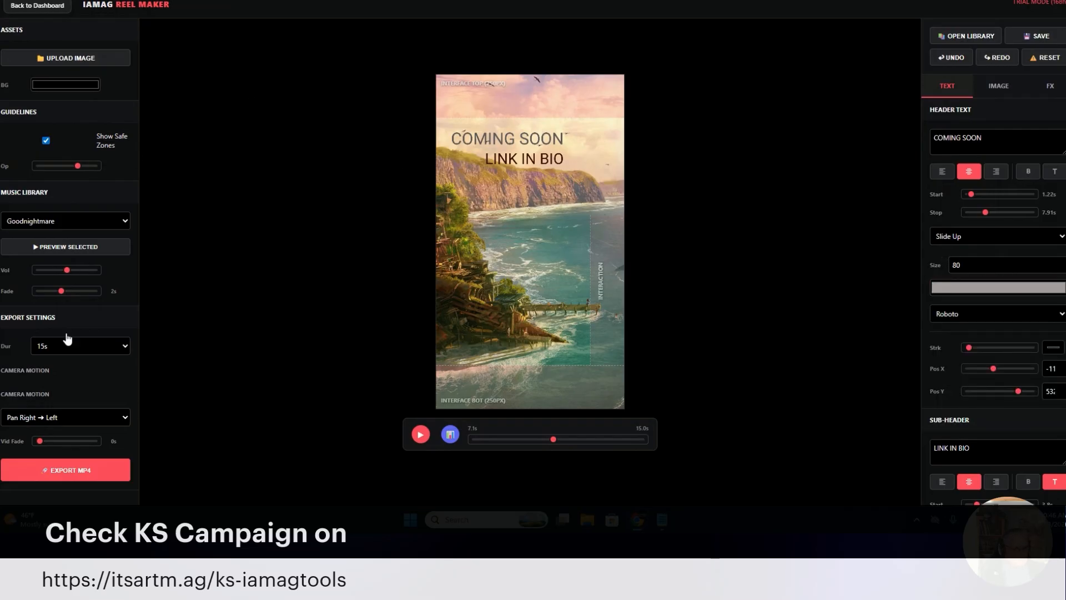
Collapse the music library and header text settings and return the preview playhead to 0 s
{"action": "left_click", "coordinate": [41, 443]}
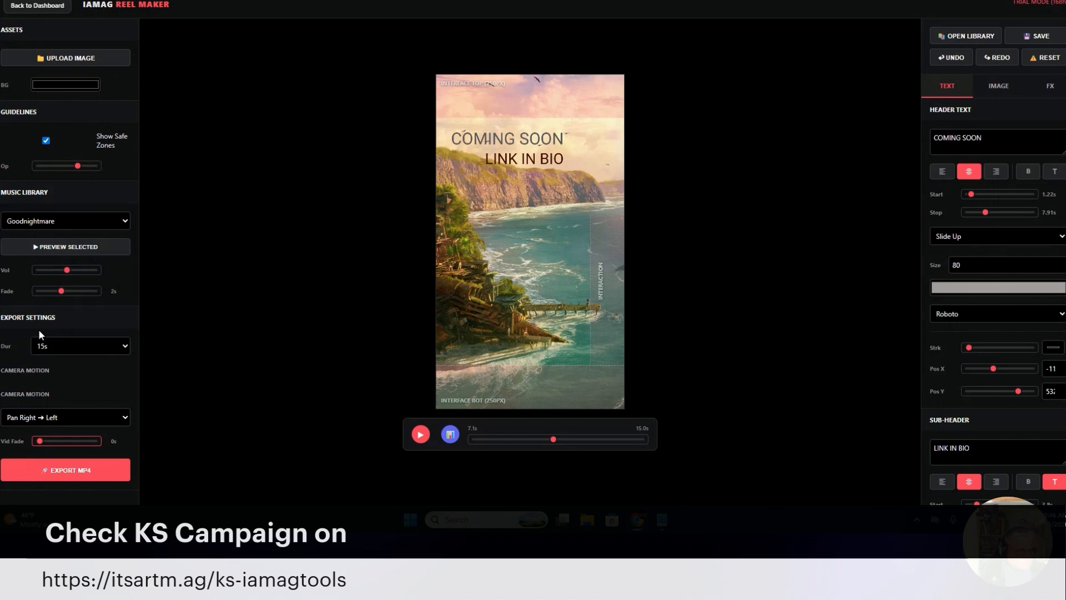
{"action": "left_click", "coordinate": [86, 196]}
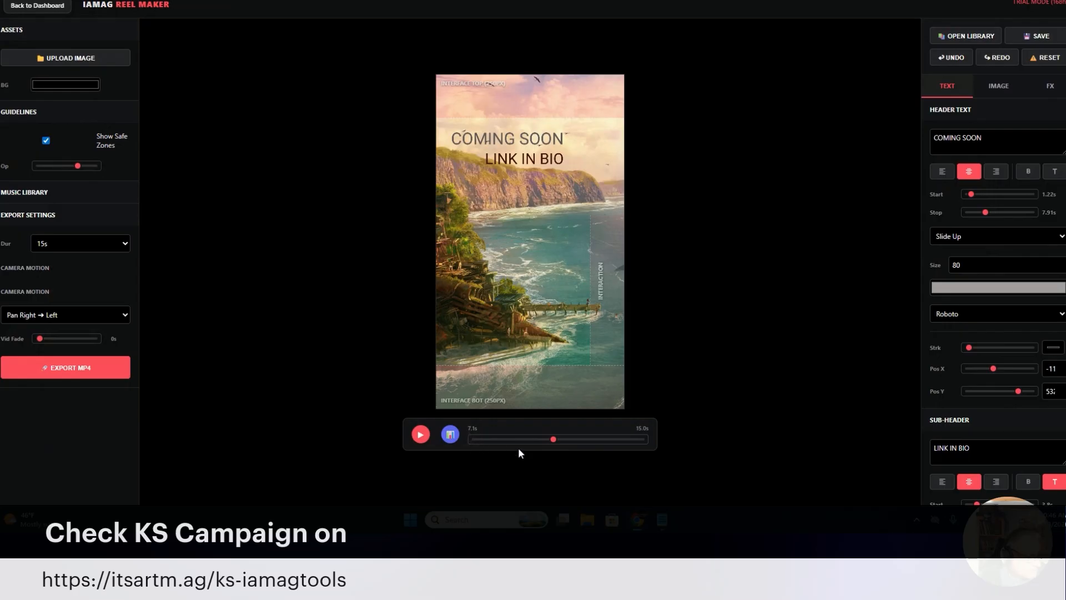
{"action": "left_click_drag", "start_coordinate": [518, 441], "coordinate": [434, 462]}
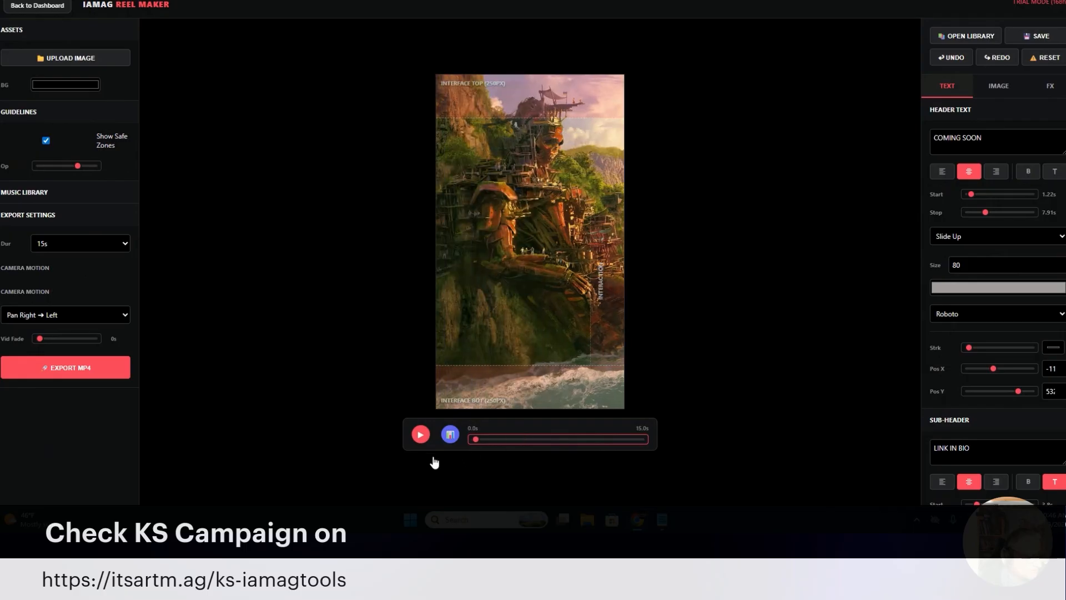
{"action": "left_click", "coordinate": [976, 118]}
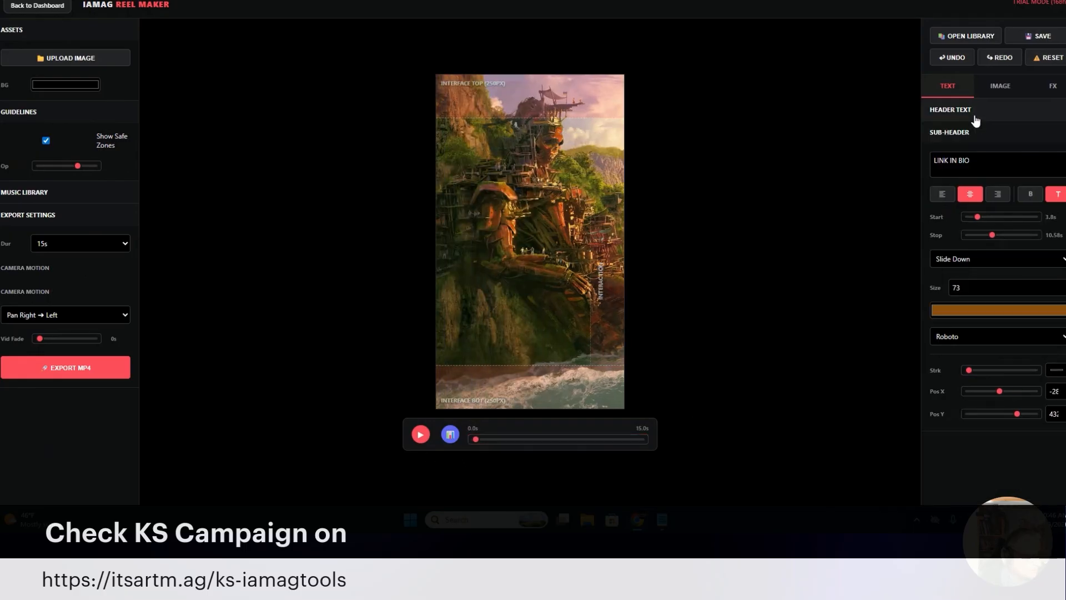
Save the reel project under the artist's first name followed by "test demo"
{"action": "left_click", "coordinate": [1038, 36]}
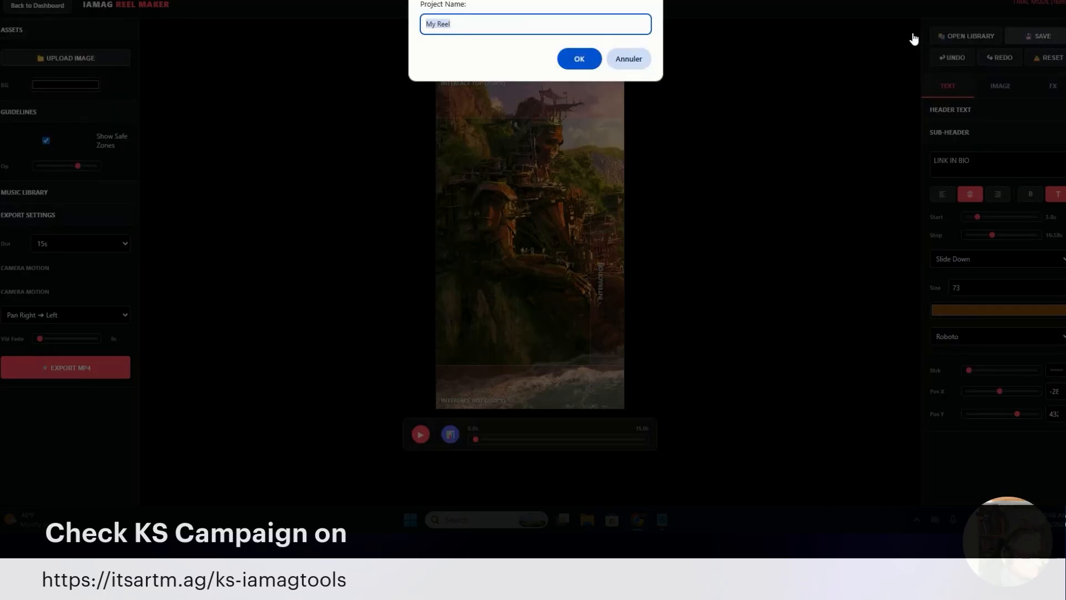
{"action": "type", "text": "marc "}
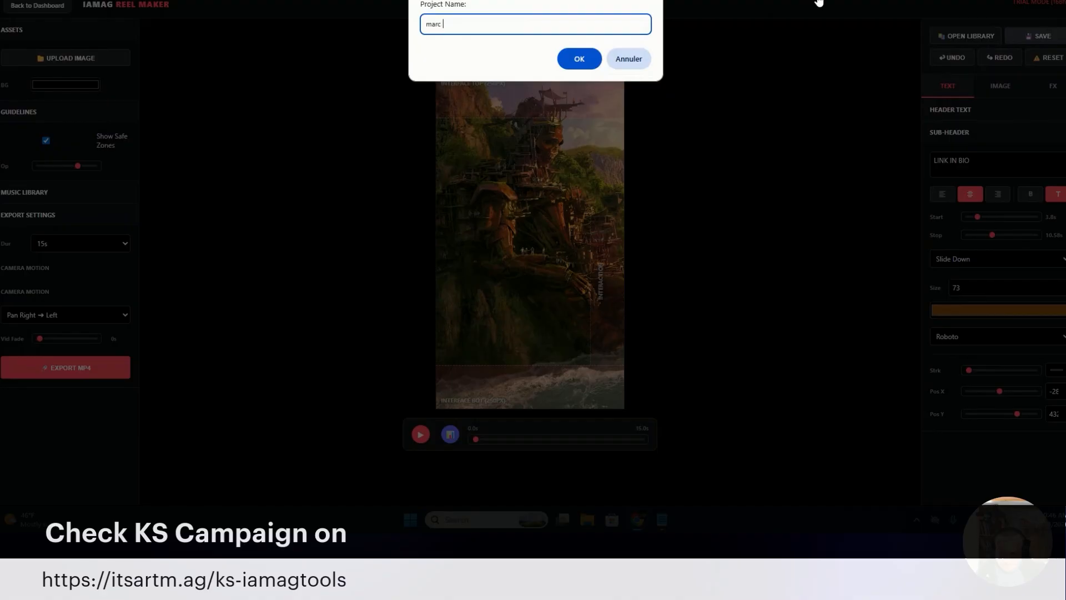
{"action": "type", "text": "test reel"}
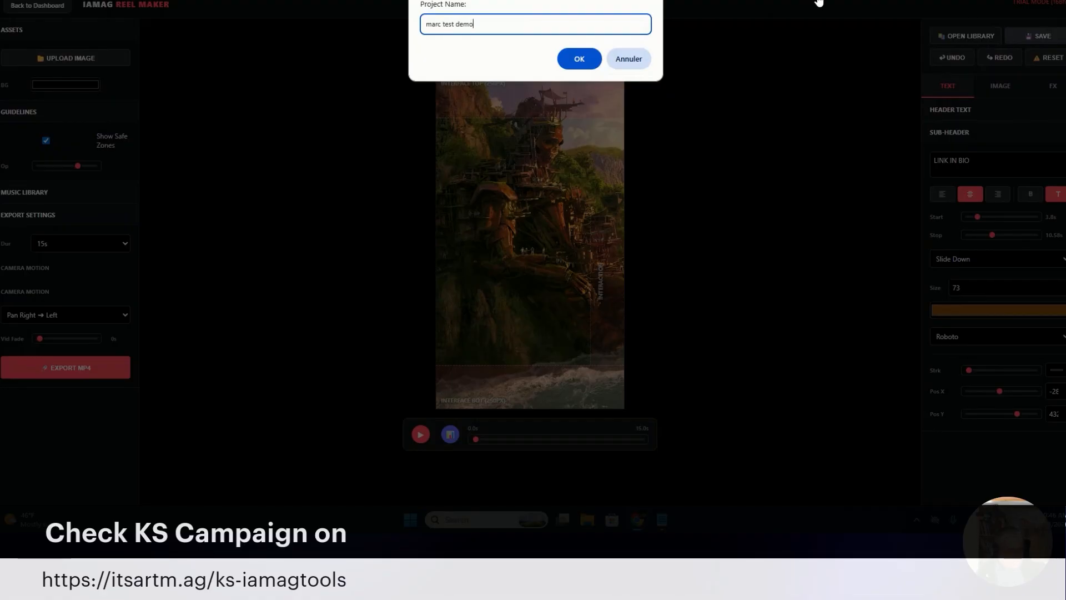
{"action": "key", "text": "Return"}
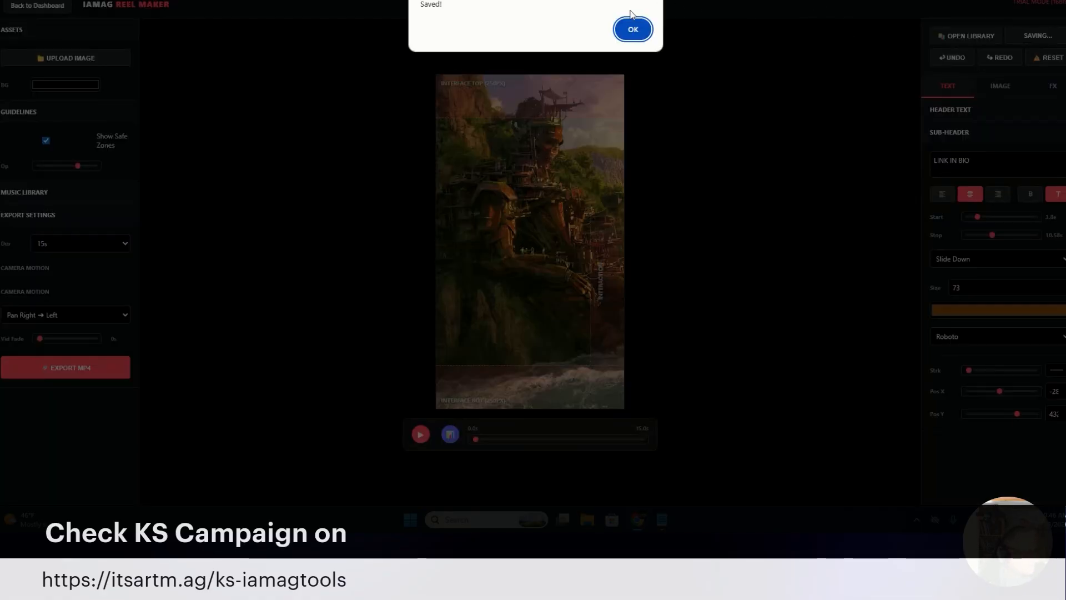
{"action": "left_click", "coordinate": [632, 30]}
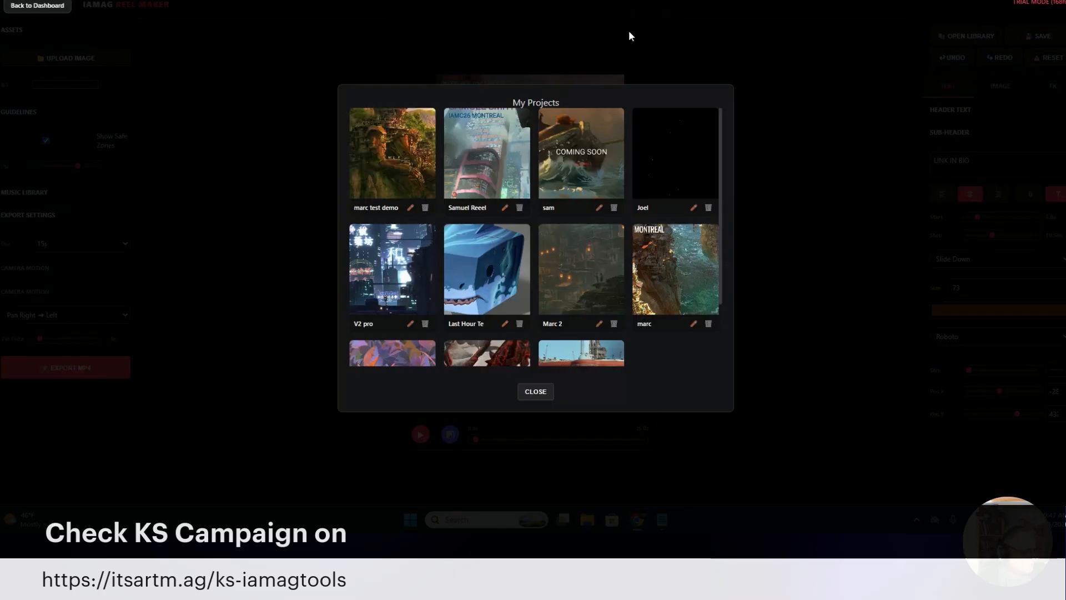
Reopen the newly saved project despite its low image resolution and check the preview at about 6 s
{"action": "left_click", "coordinate": [387, 153]}
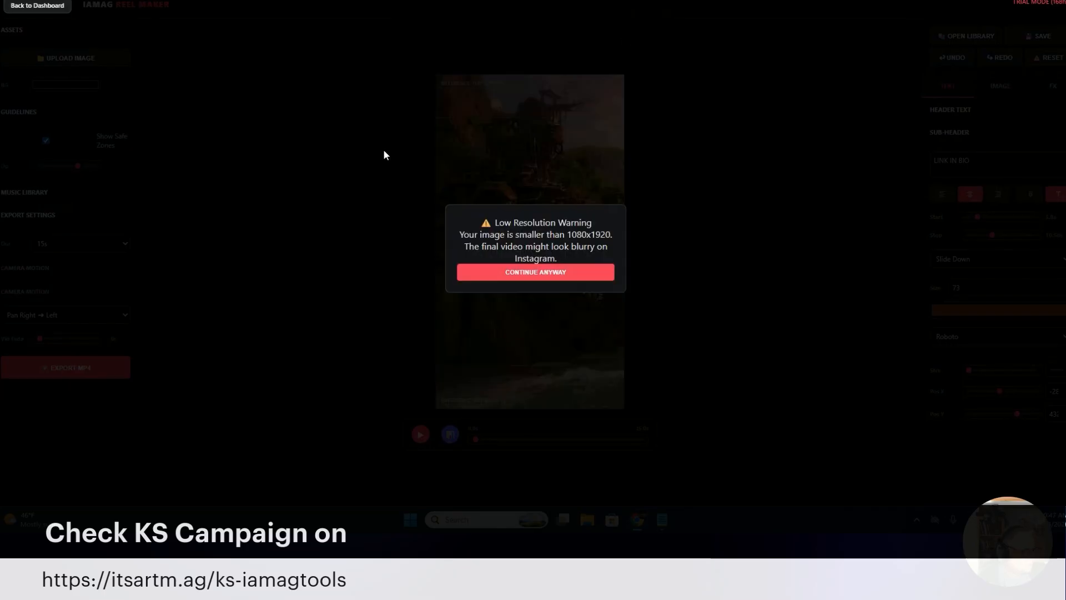
{"action": "left_click", "coordinate": [565, 274]}
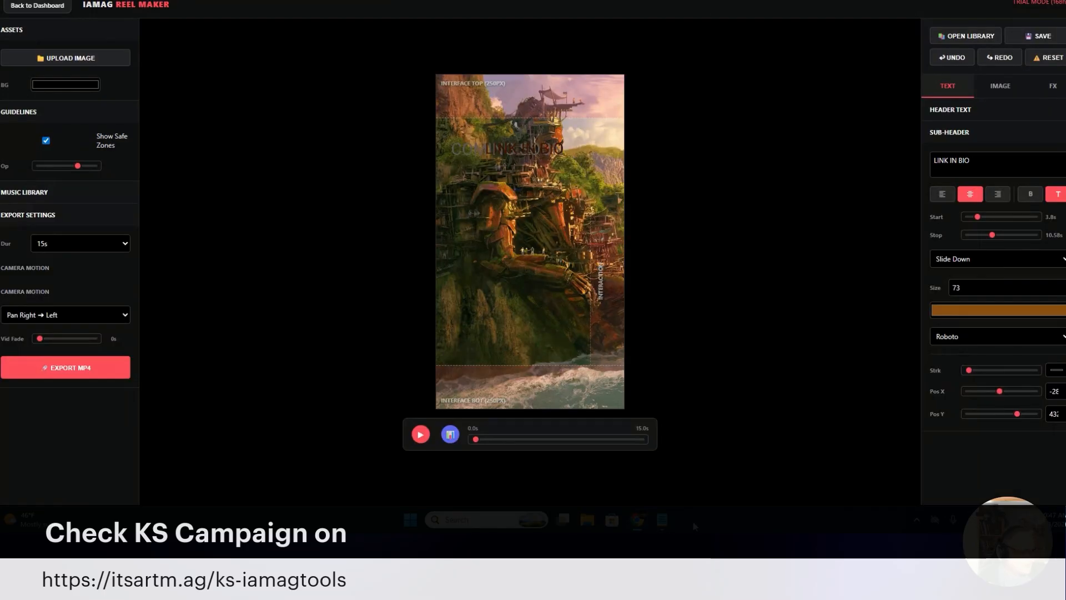
{"action": "left_click_drag", "start_coordinate": [478, 442], "coordinate": [541, 458]}
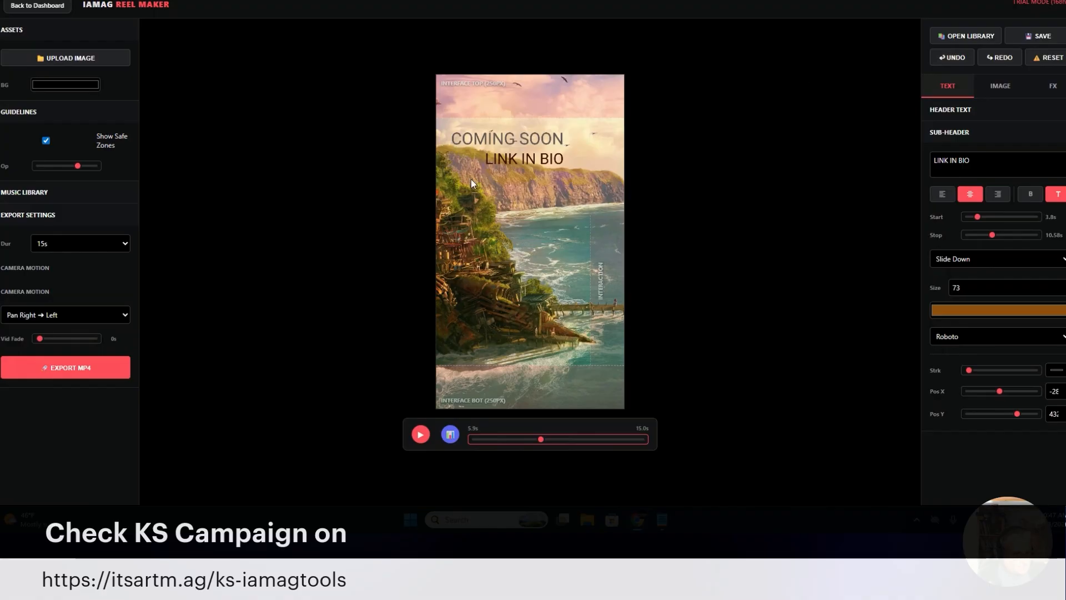
Export the reel as an MP4 and review the exported video in VLC media player, closing the player when done
{"action": "left_click", "coordinate": [99, 369]}
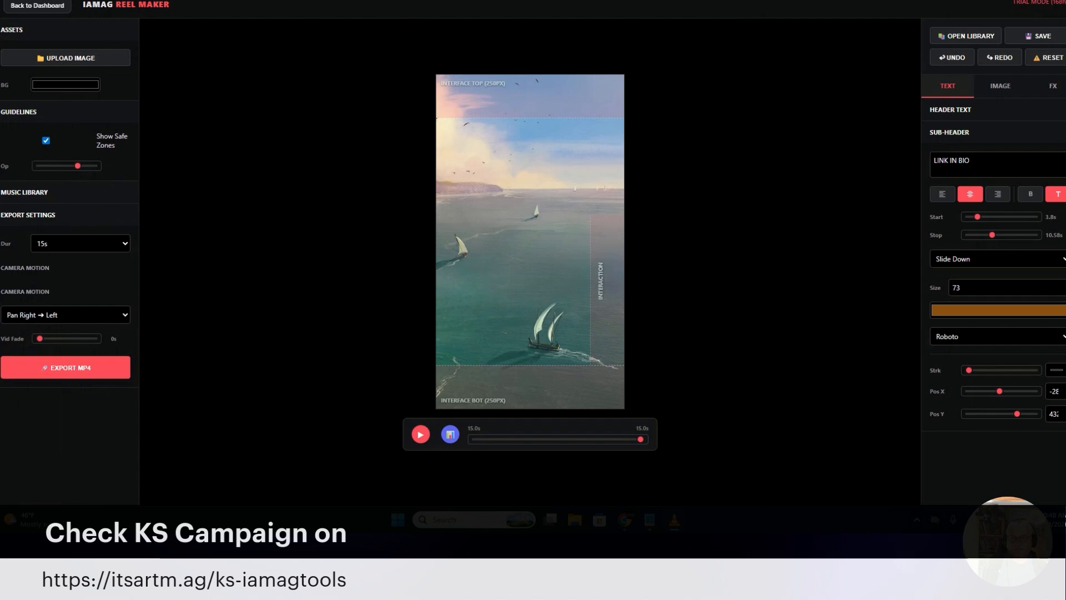
{"action": "left_click_drag", "start_coordinate": [288, 136], "coordinate": [542, 28]}
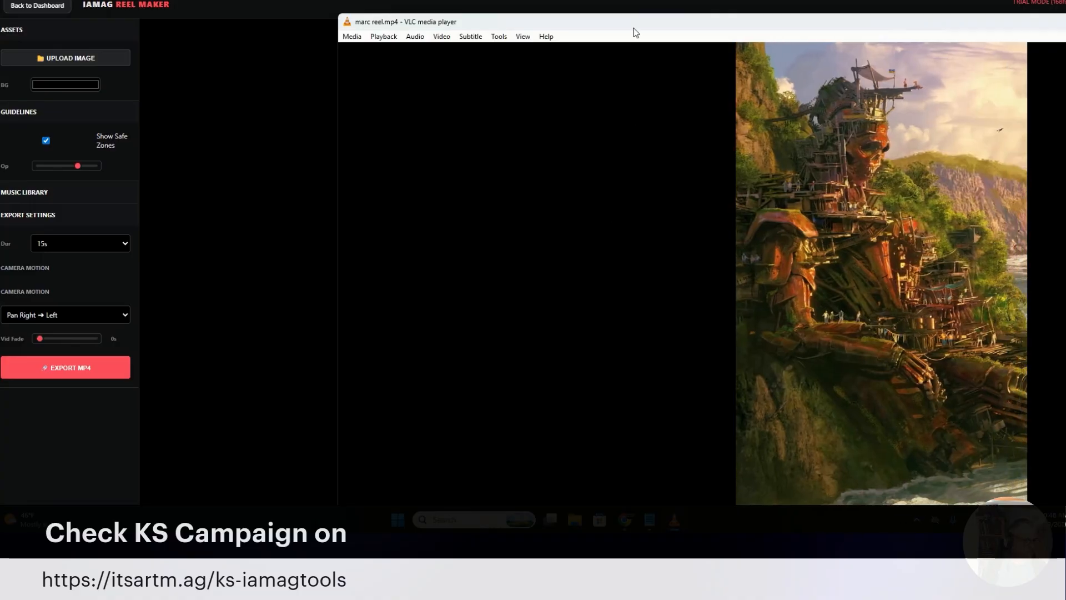
{"action": "left_click_drag", "start_coordinate": [637, 25], "coordinate": [376, 0]}
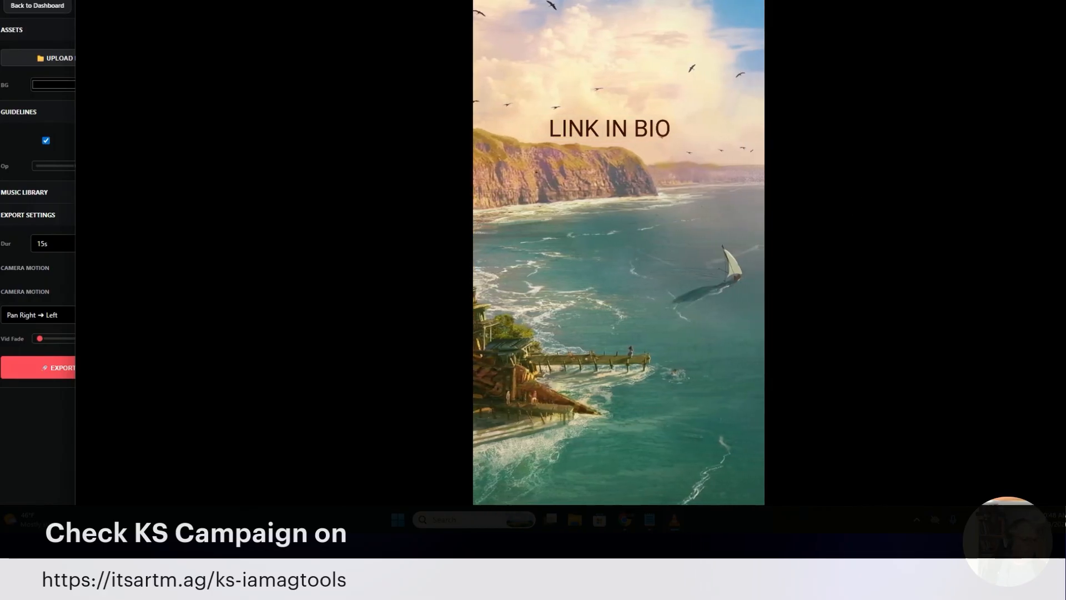
{"action": "left_click_drag", "start_coordinate": [376, 0], "coordinate": [298, 3]}
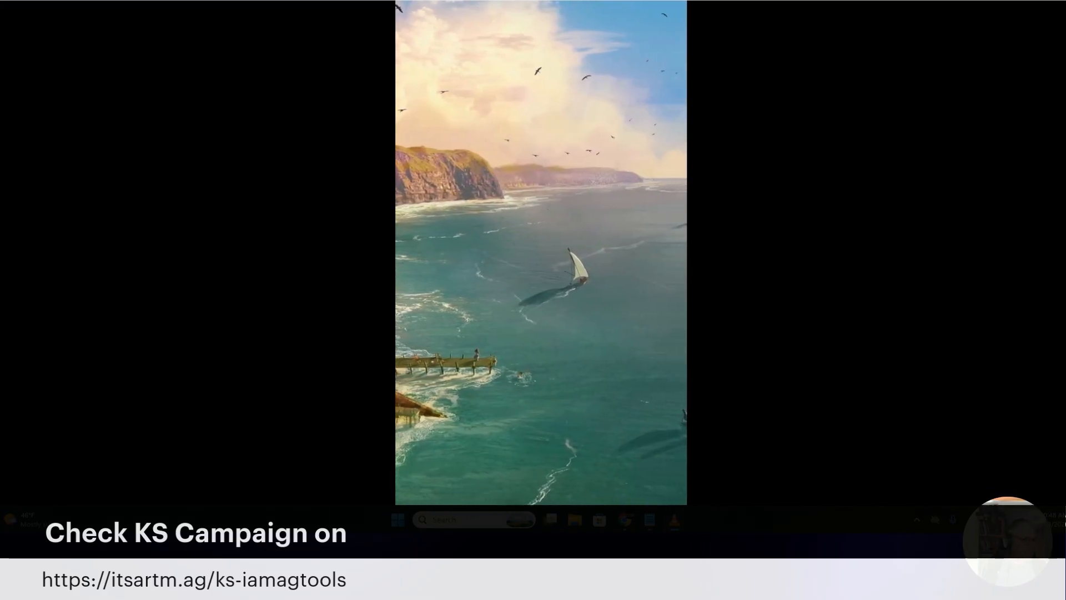
{"action": "left_click", "coordinate": [1034, 1]}
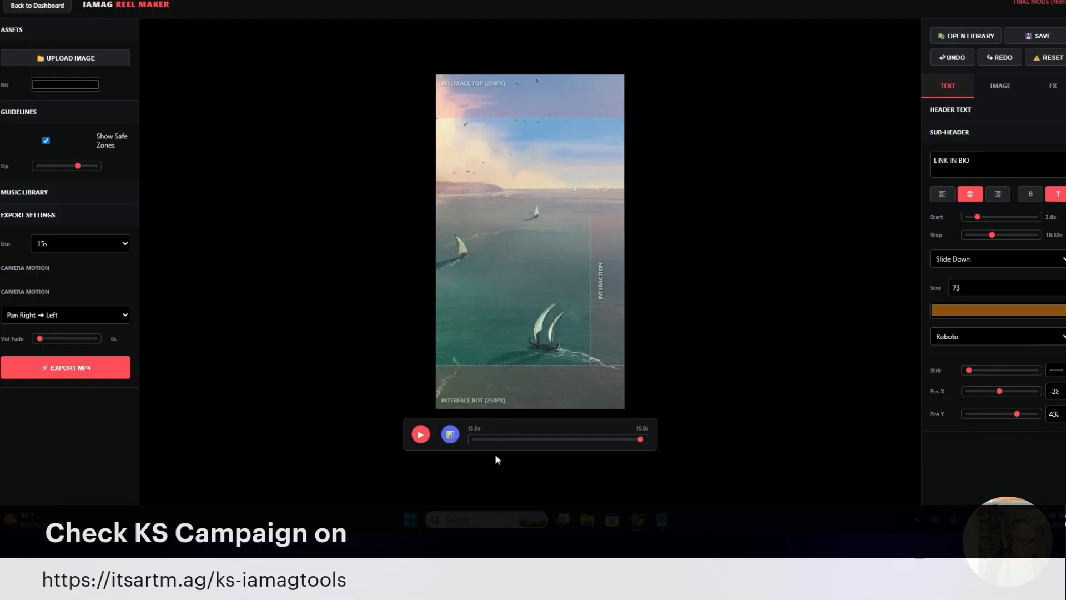
Open the saved V2 pro project from the library, continuing despite its low image resolution
{"action": "left_click_drag", "start_coordinate": [505, 443], "coordinate": [526, 449]}
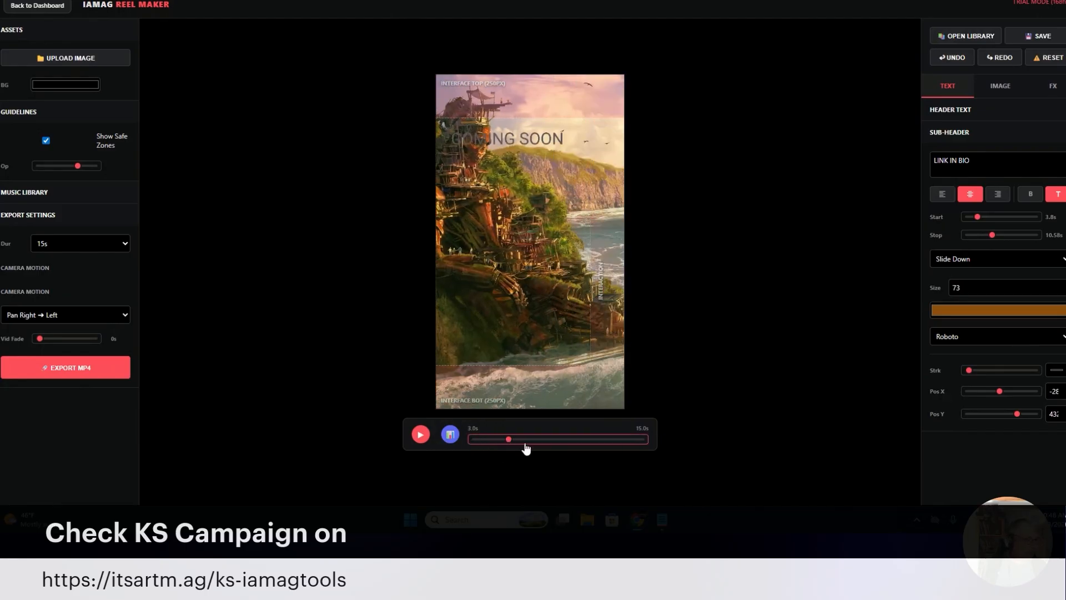
{"action": "left_click", "coordinate": [975, 34]}
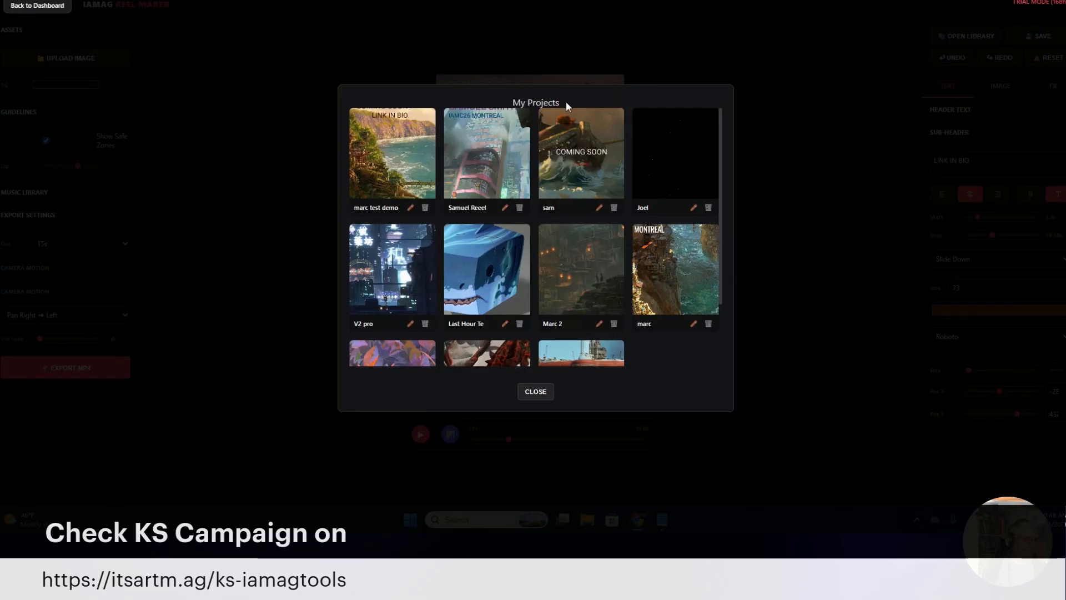
{"action": "scroll", "coordinate": [574, 244], "scroll_direction": "down", "scroll_amount": 1}
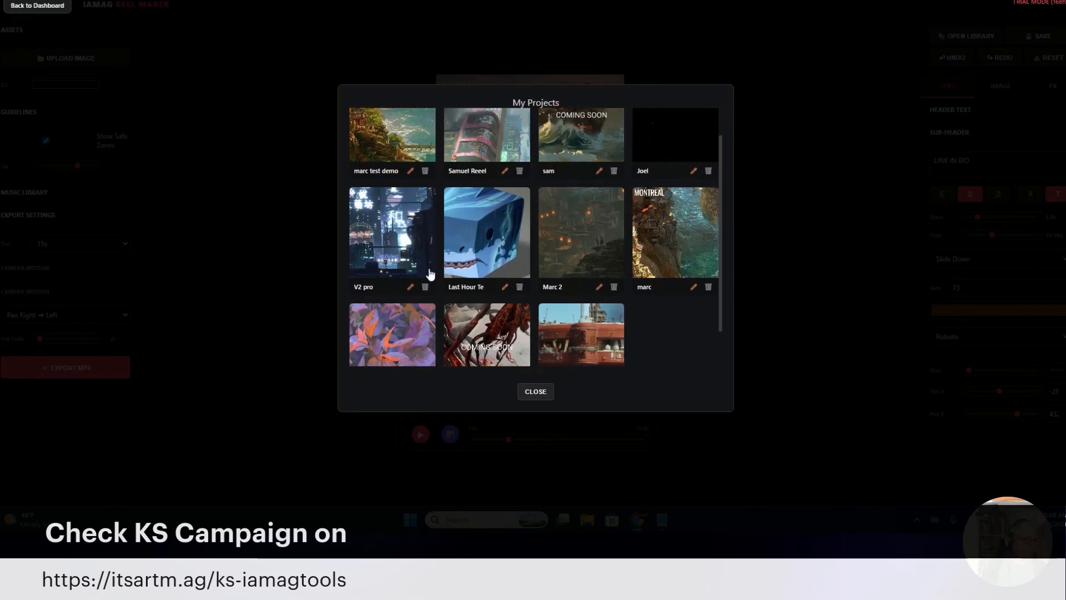
{"action": "left_click", "coordinate": [376, 240]}
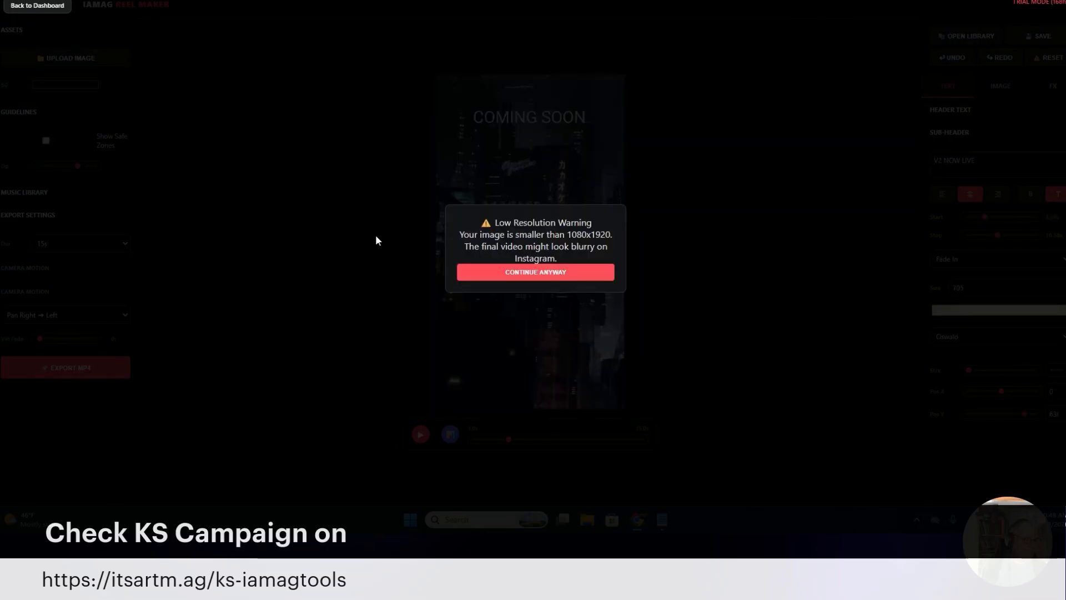
{"action": "left_click", "coordinate": [527, 274]}
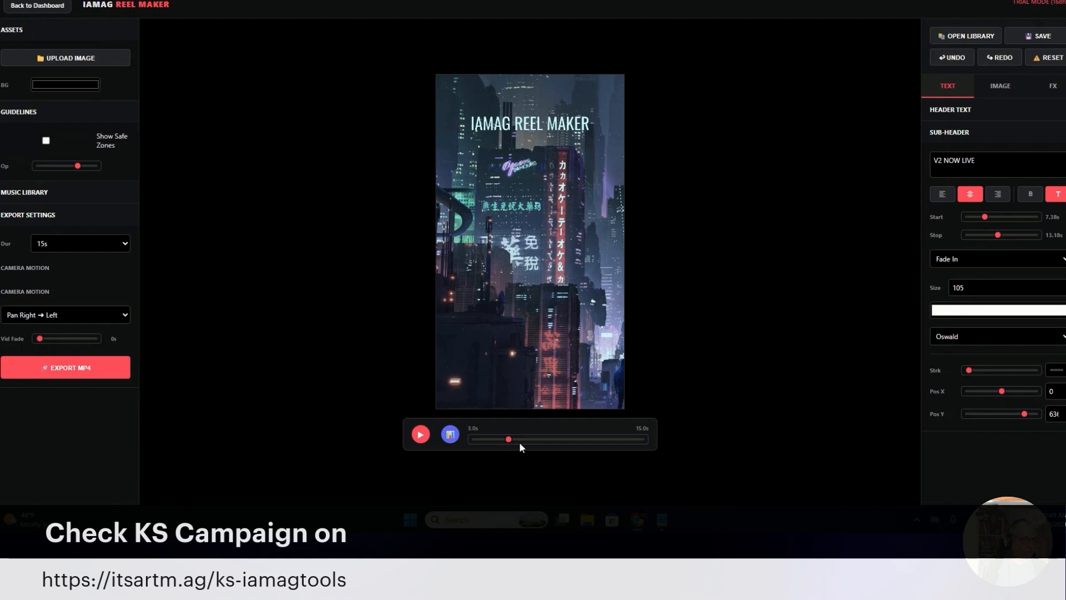
Play the V2 pro reel from the start, stop it near the end, and go back to the dashboard
{"action": "left_click_drag", "start_coordinate": [508, 439], "coordinate": [462, 441]}
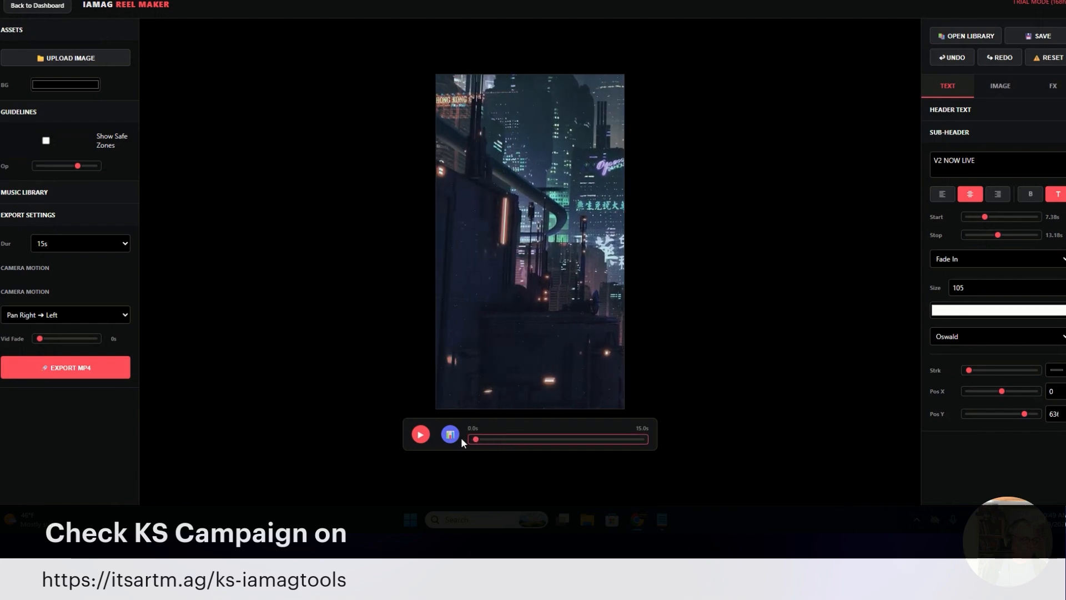
{"action": "left_click", "coordinate": [421, 435]}
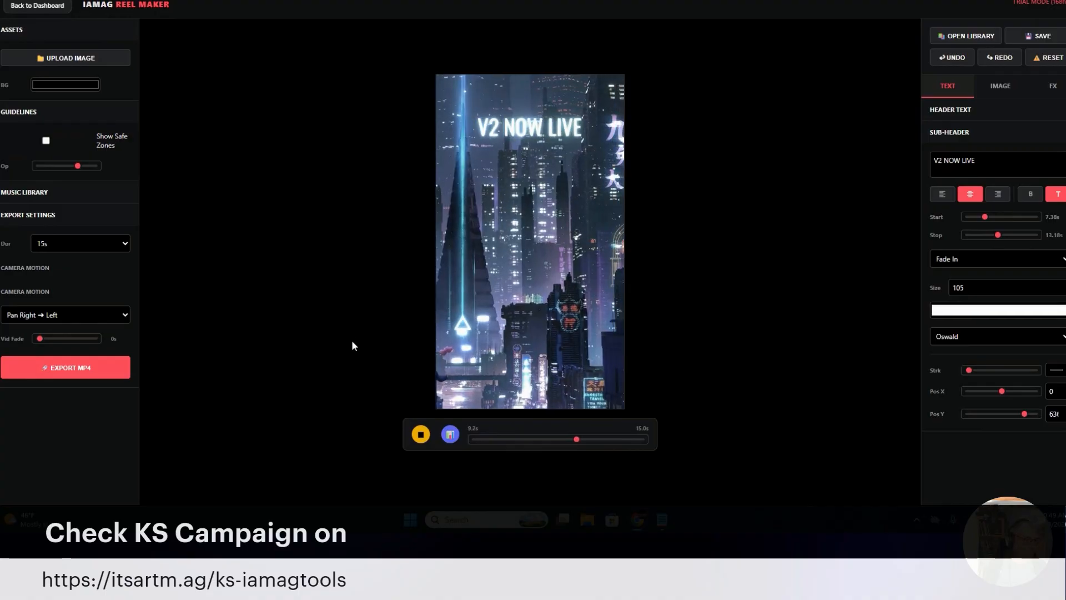
{"action": "left_click", "coordinate": [421, 435]}
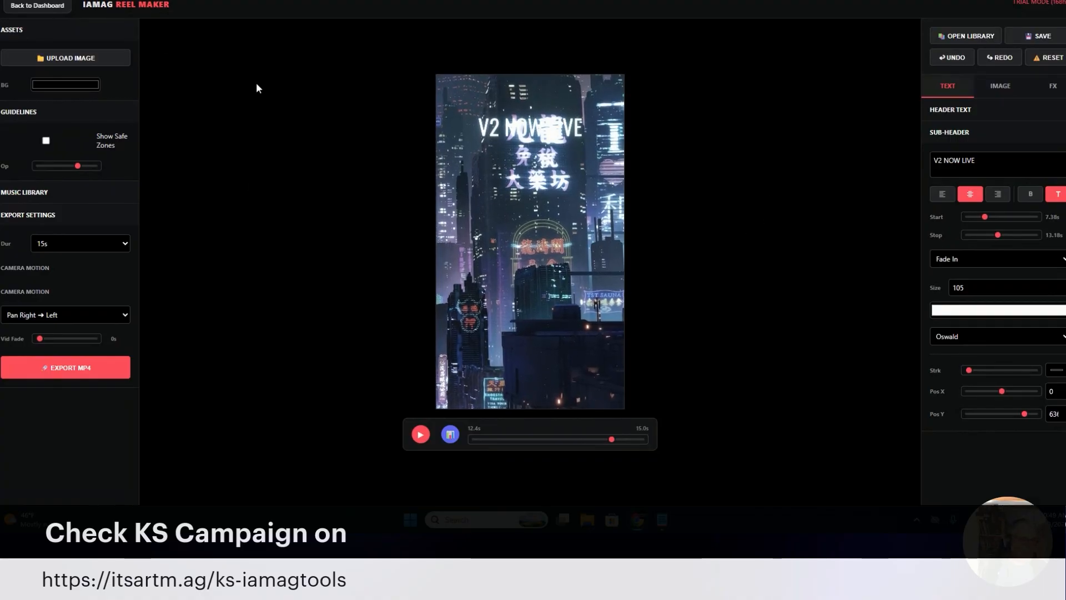
{"action": "left_click", "coordinate": [42, 7]}
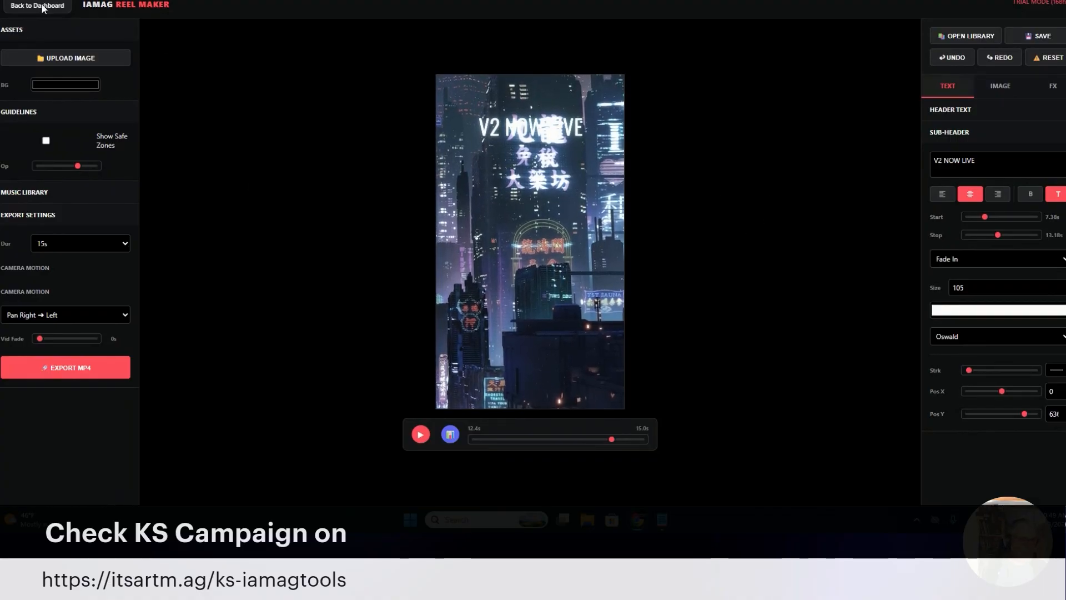